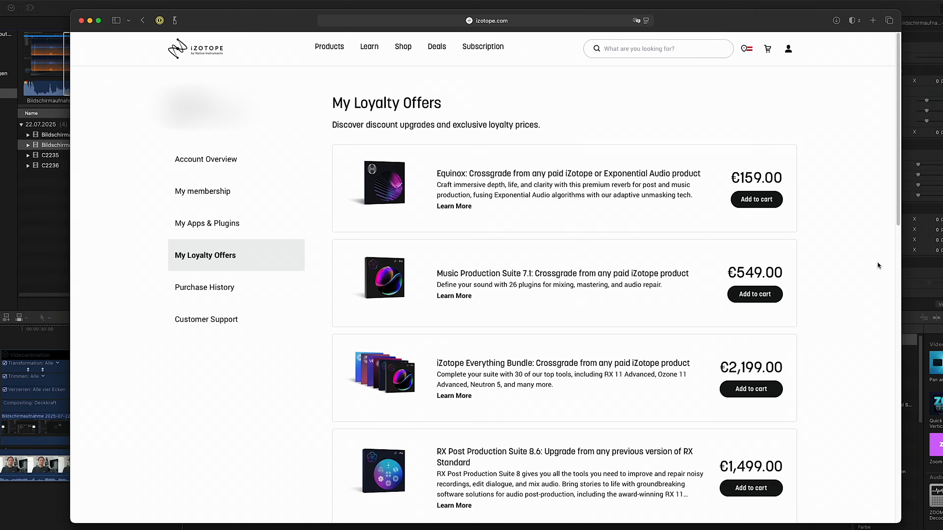
pyautogui.scroll(-14, 877, 263)
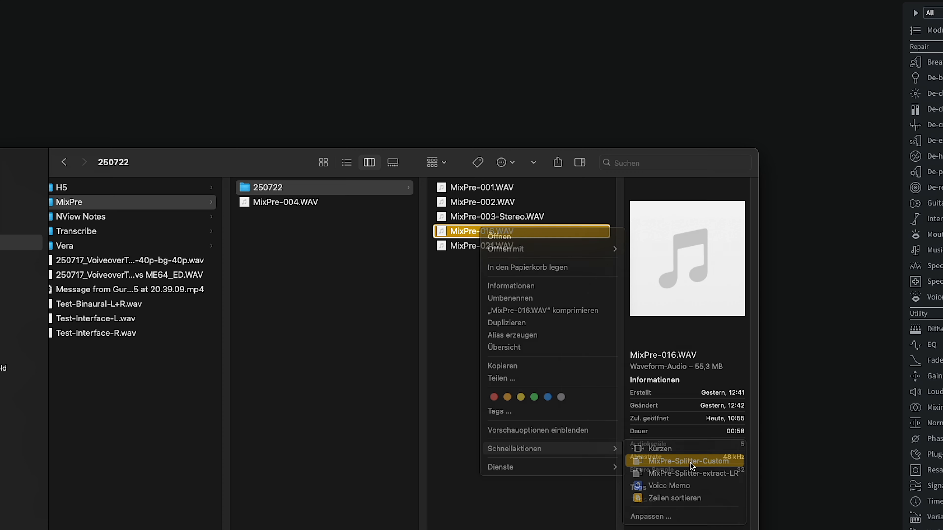
# Step: Split MixPre-016.WAV with the MixPre-Splitter-Custom quick action, using the channel pattern 2
pyautogui.click(690, 463)
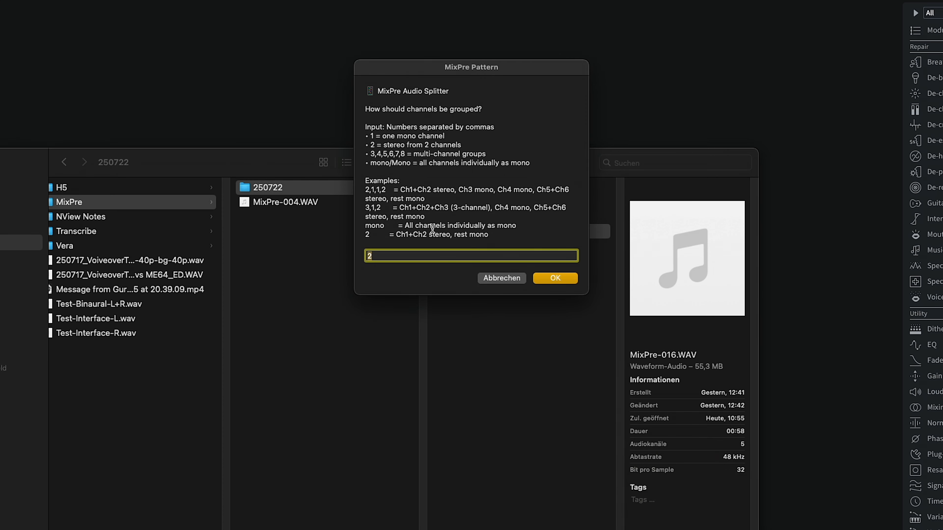
pyautogui.press('Return')
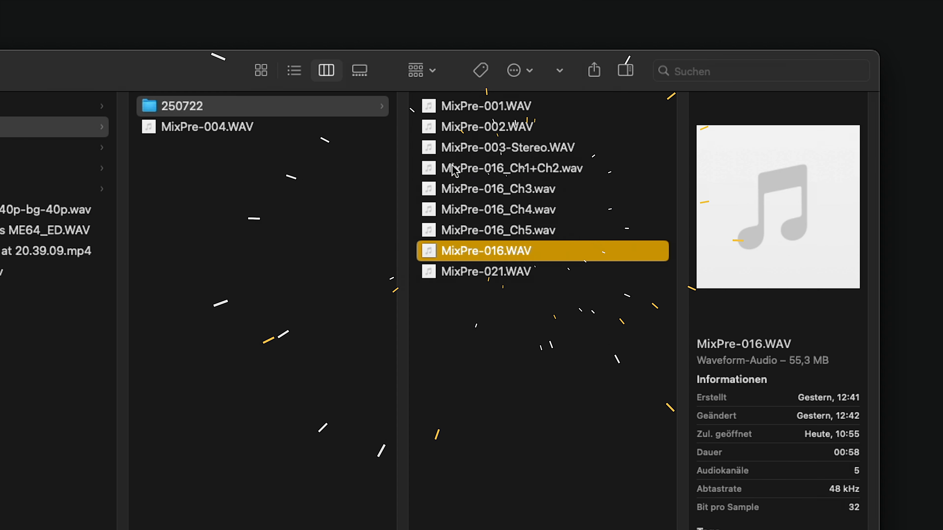
pyautogui.click(516, 234)
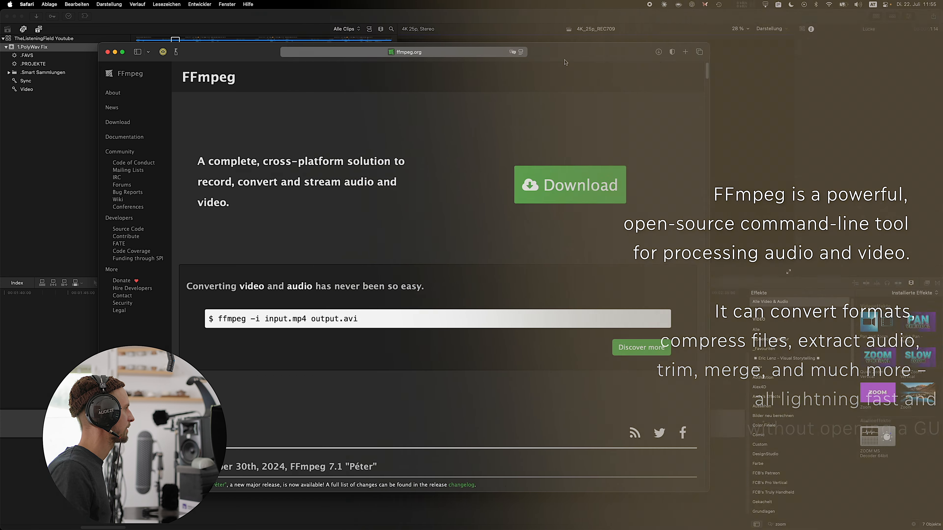
# Step: Switch to Terminal and enter the command "brew install ffmpeg" at the prompt
pyautogui.press('super+space')
pyautogui.write('ter')
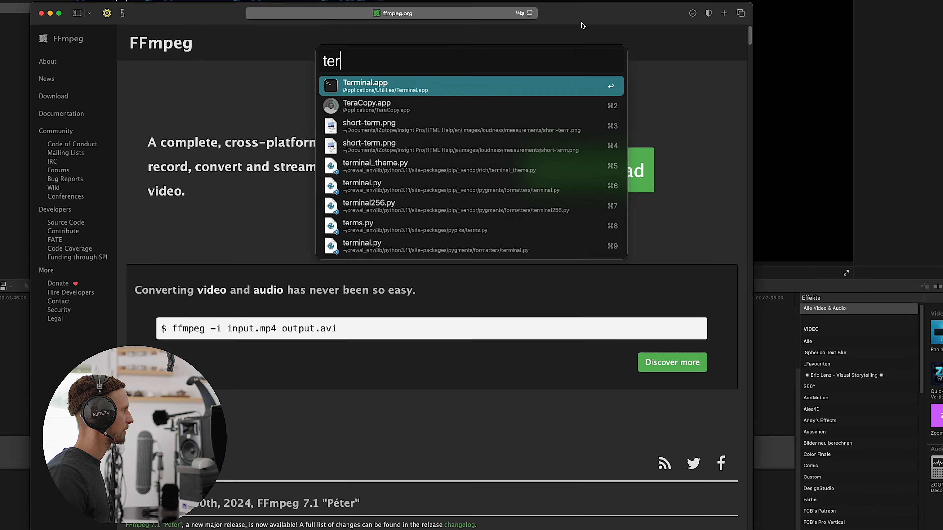
pyautogui.press('Return')
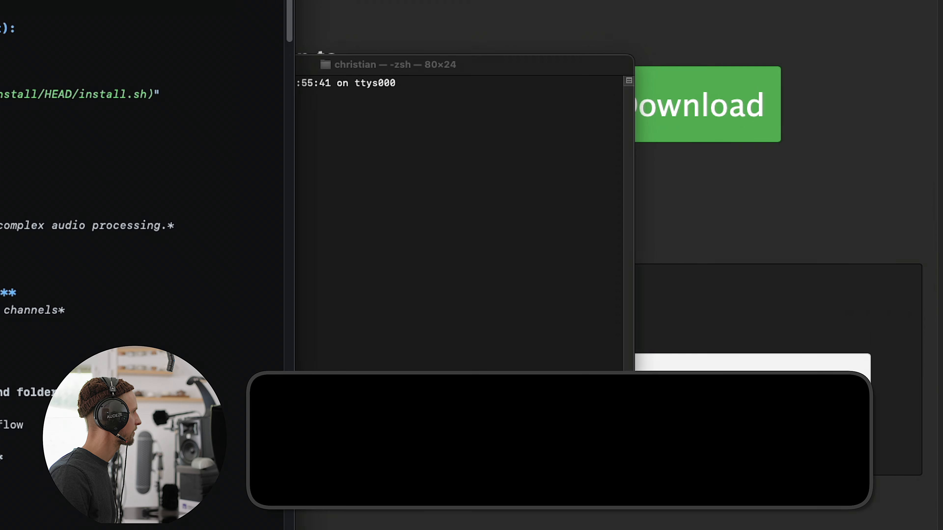
pyautogui.click(398, 197)
pyautogui.write('brew install ffmpeg')
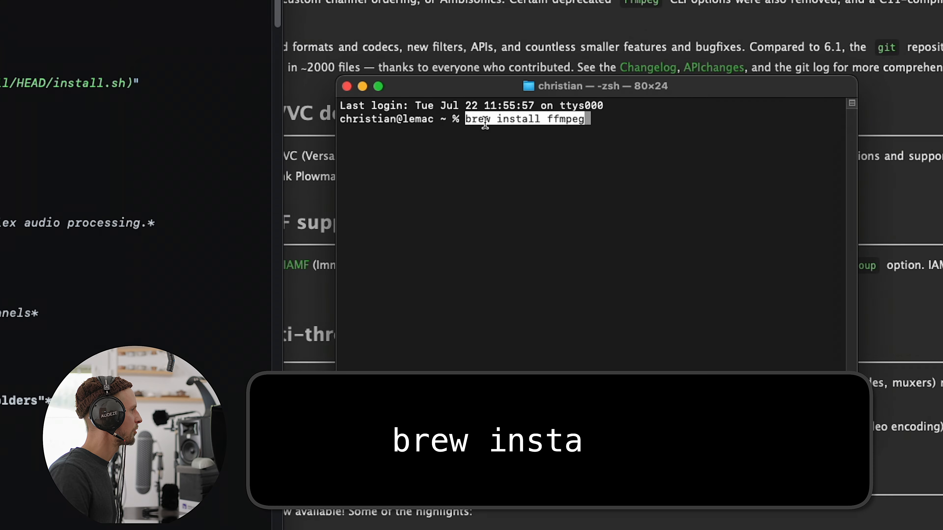
pyautogui.doubleClick(475, 118)
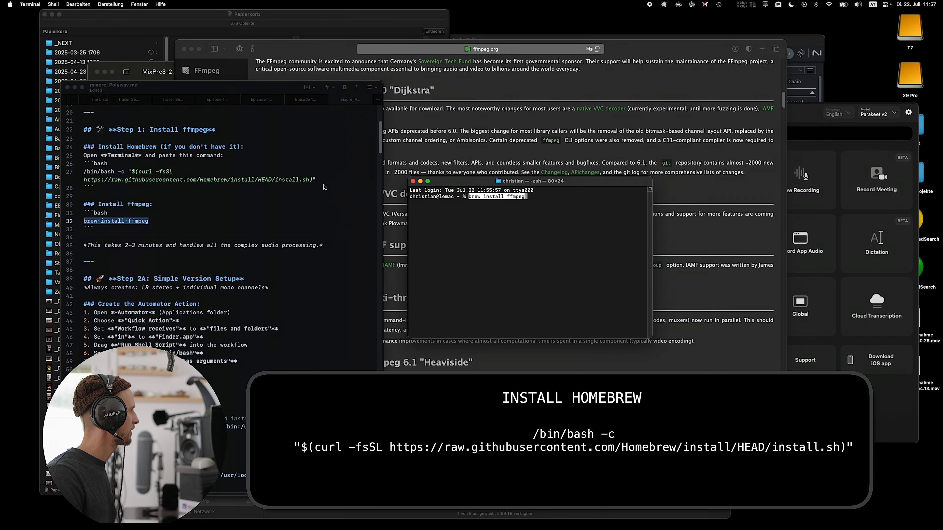
# Step: Select the Homebrew install command in the setup notes
pyautogui.click(313, 181)
pyautogui.moveTo(117, 172); pyautogui.dragTo(314, 179)
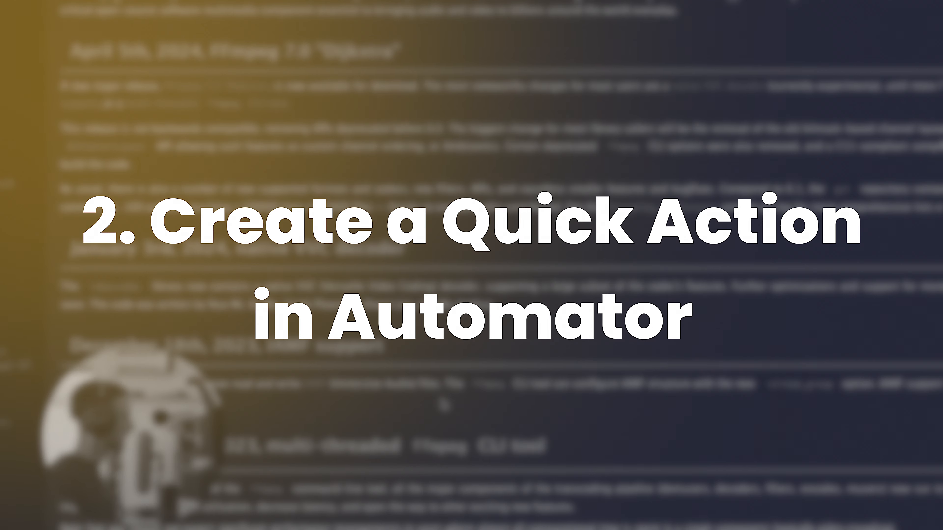
# Step: Switch to Automator and create a new document of the type Schnellaktion
pyautogui.hotkey('alt', 'space')
pyautogui.write('a')
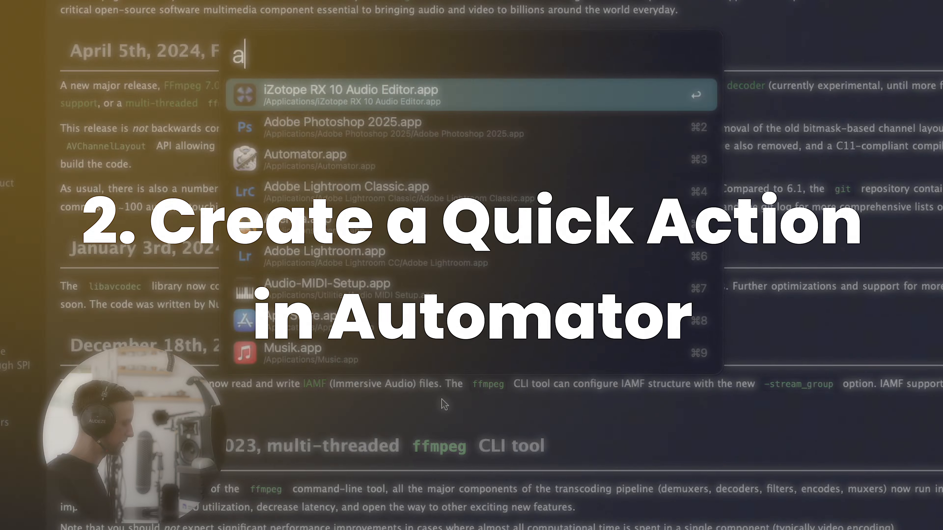
pyautogui.write('uto')
pyautogui.press('Return')
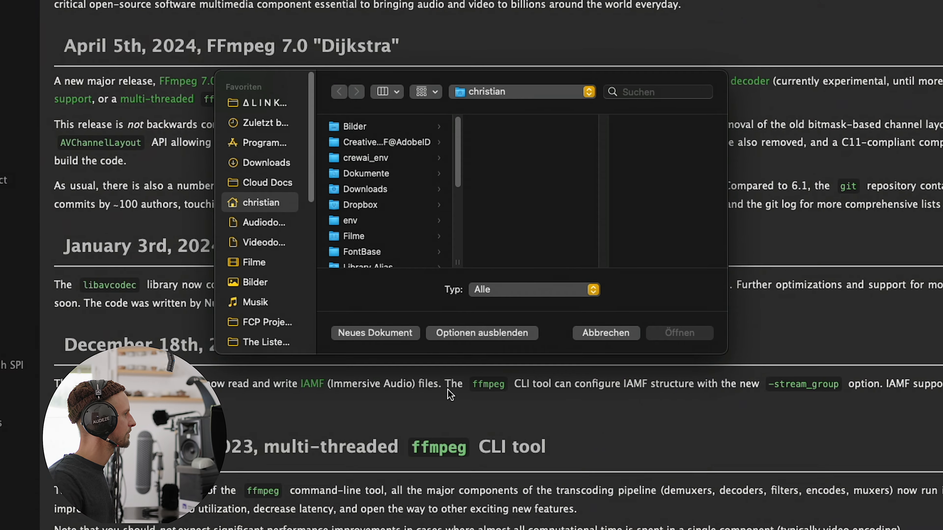
pyautogui.click(384, 338)
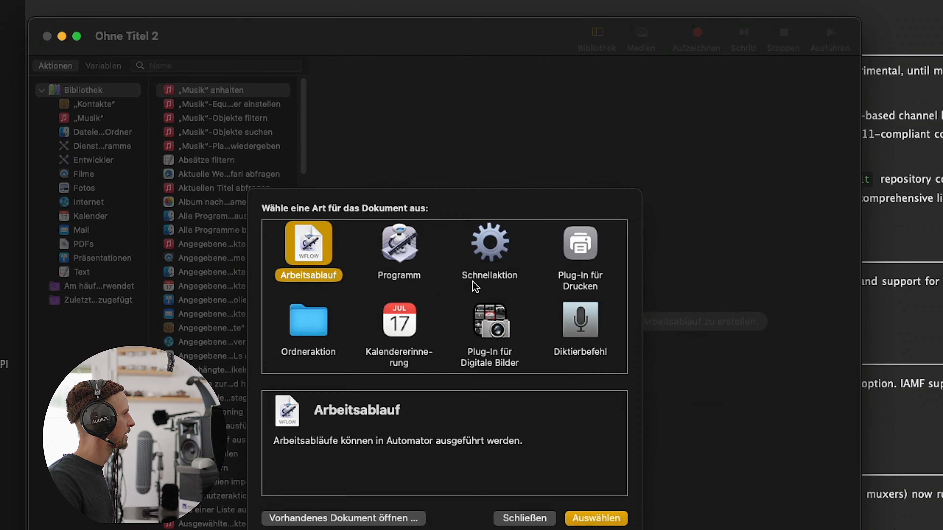
pyautogui.click(494, 253)
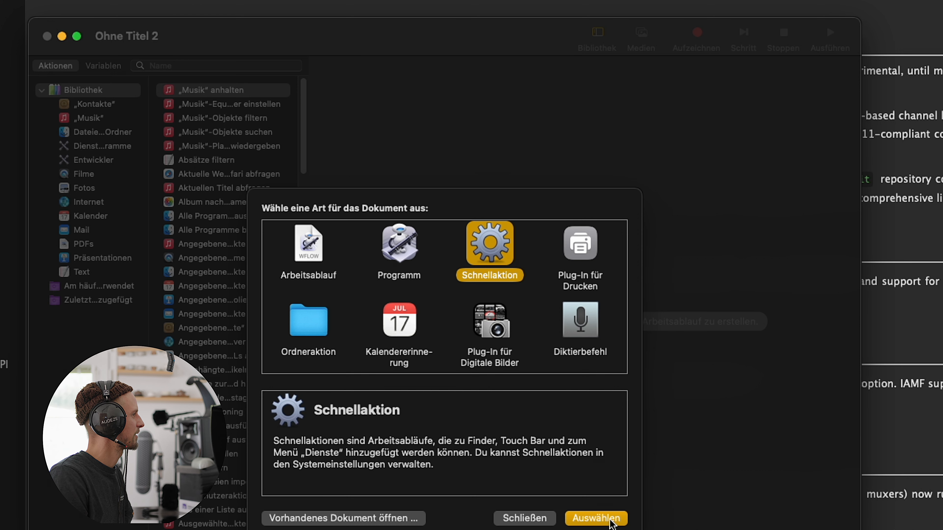
pyautogui.click(611, 521)
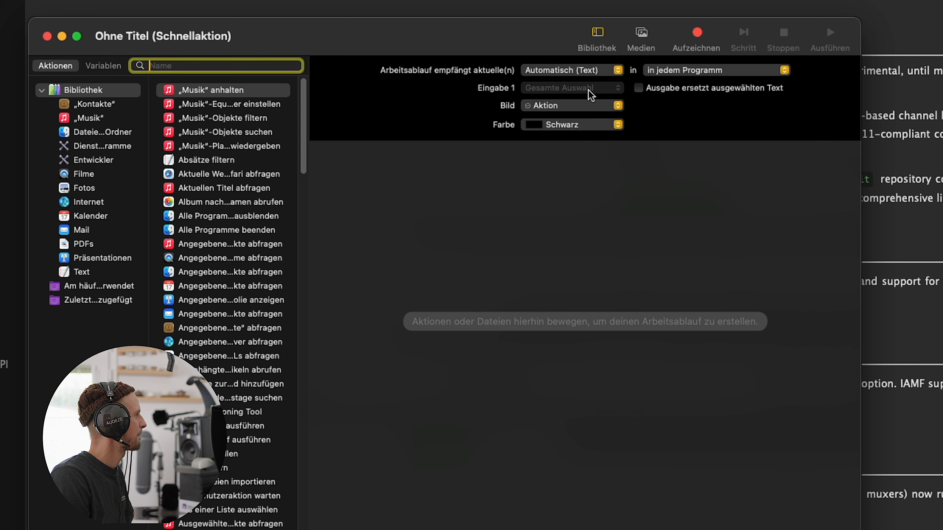
# Step: Set the workflow to receive Audiodateien as its input in Finder.app
pyautogui.click(551, 73)
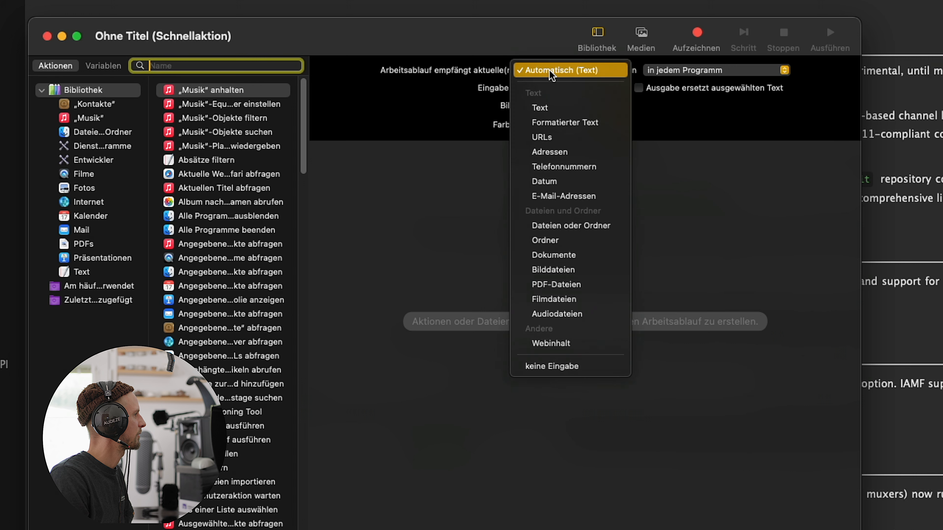
pyautogui.click(581, 314)
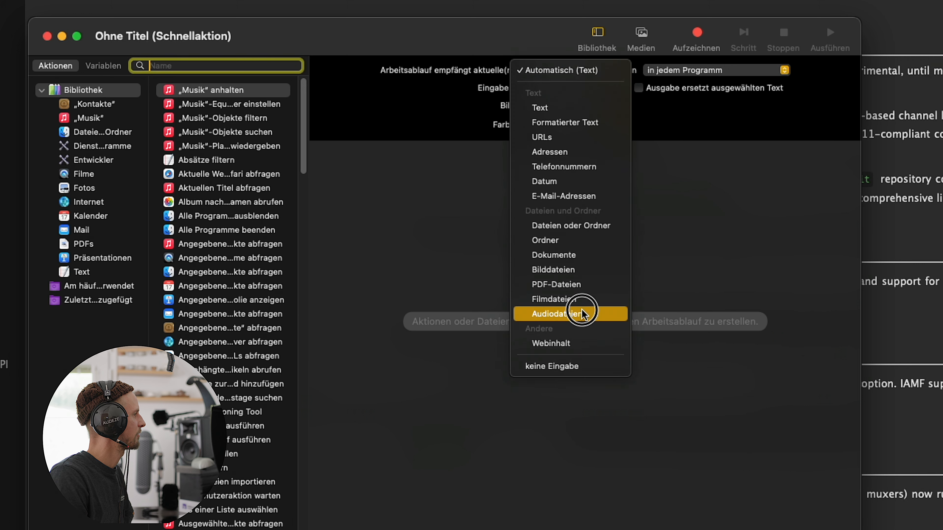
pyautogui.click(687, 70)
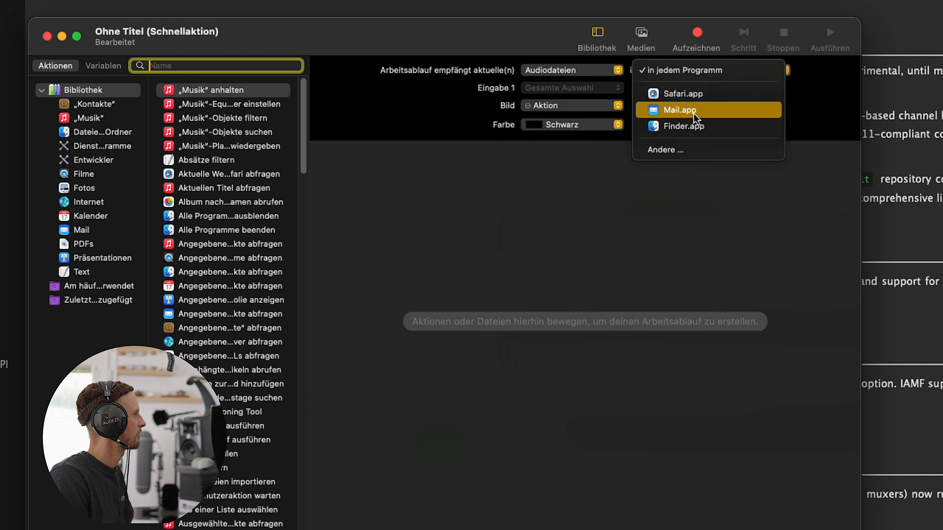
pyautogui.click(693, 125)
# Step: Give the quick action the Dokumente image and the colour Orange
pyautogui.click(594, 108)
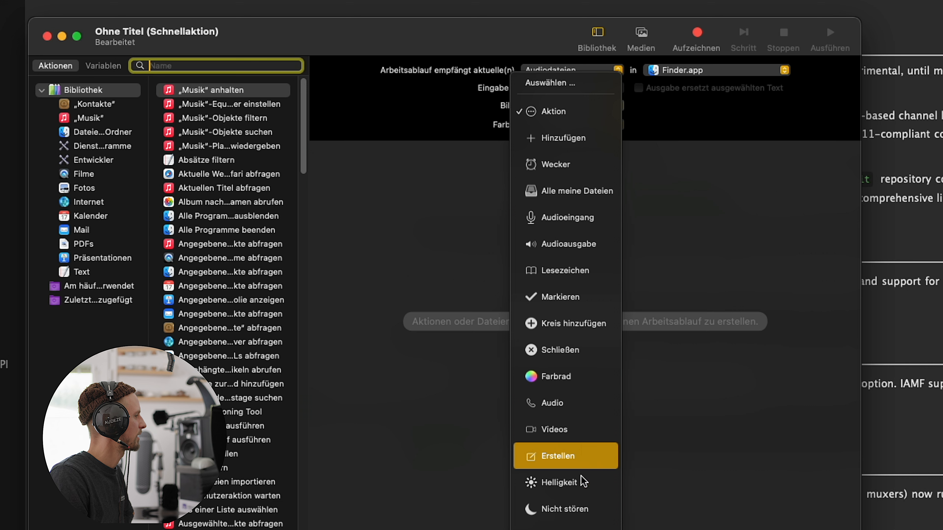
pyautogui.click(553, 294)
pyautogui.click(585, 126)
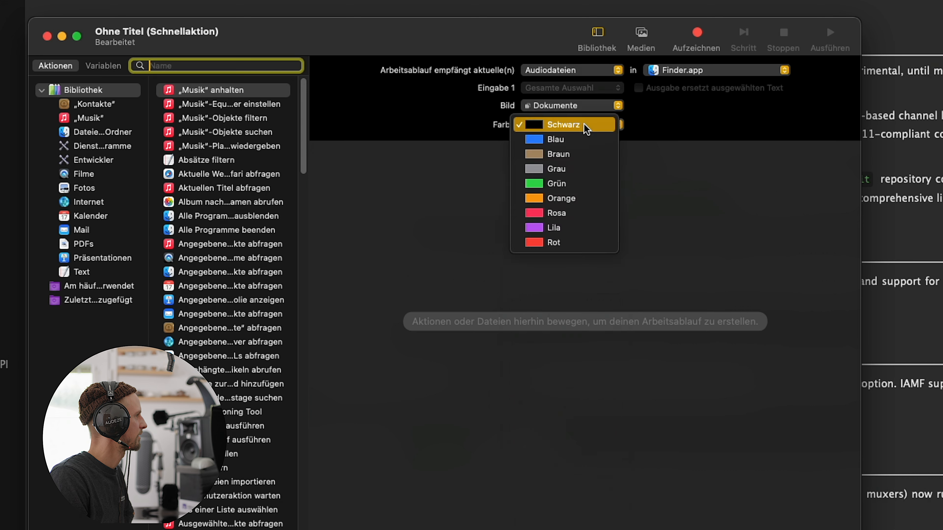
pyautogui.click(581, 200)
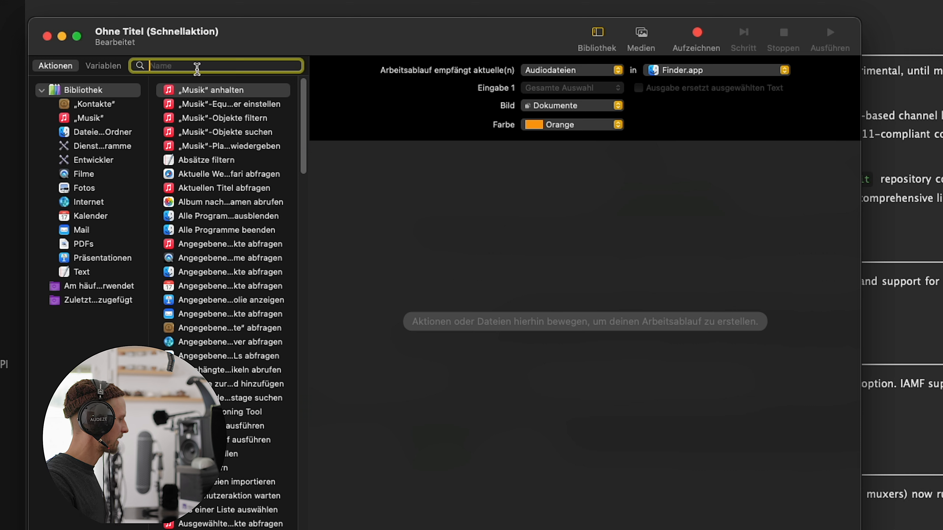
# Step: Find the Shell-Skript ausführen action, add it to the workflow and enlarge its script area
pyautogui.write('sh')
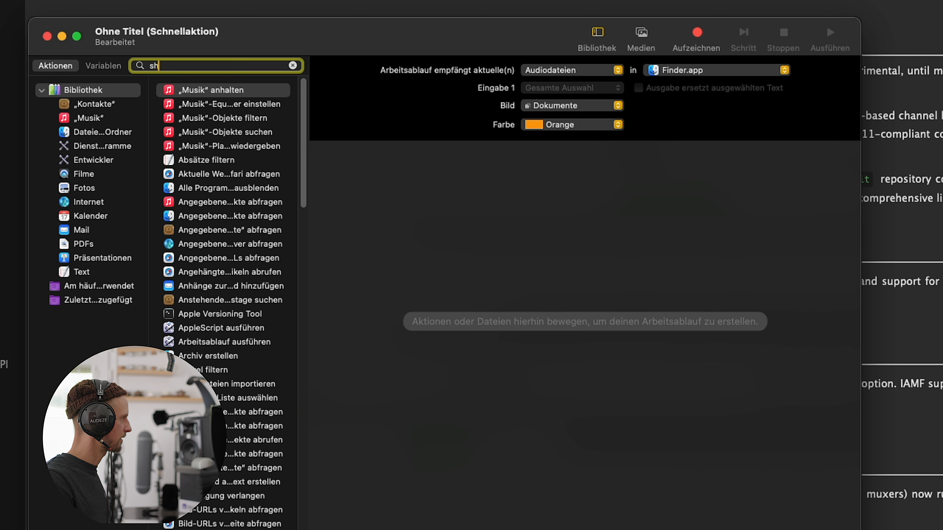
pyautogui.write('ell')
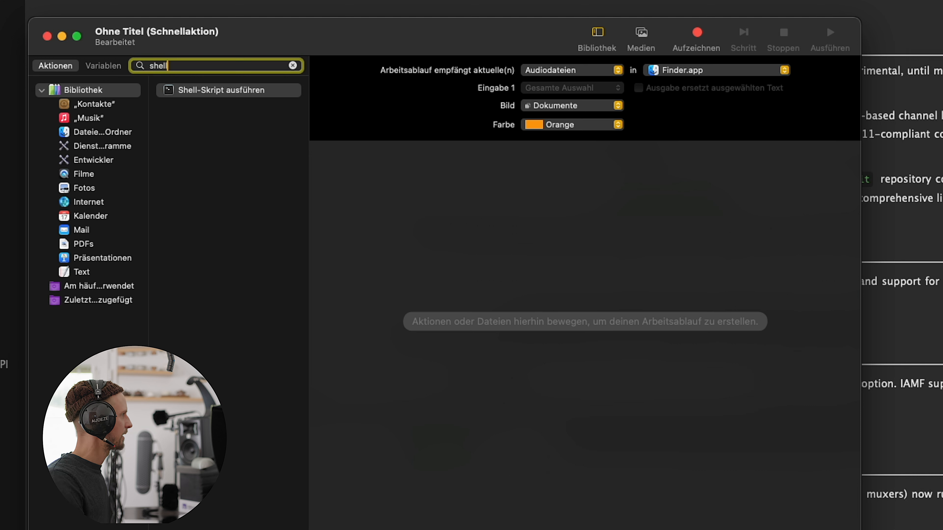
pyautogui.doubleClick(222, 90)
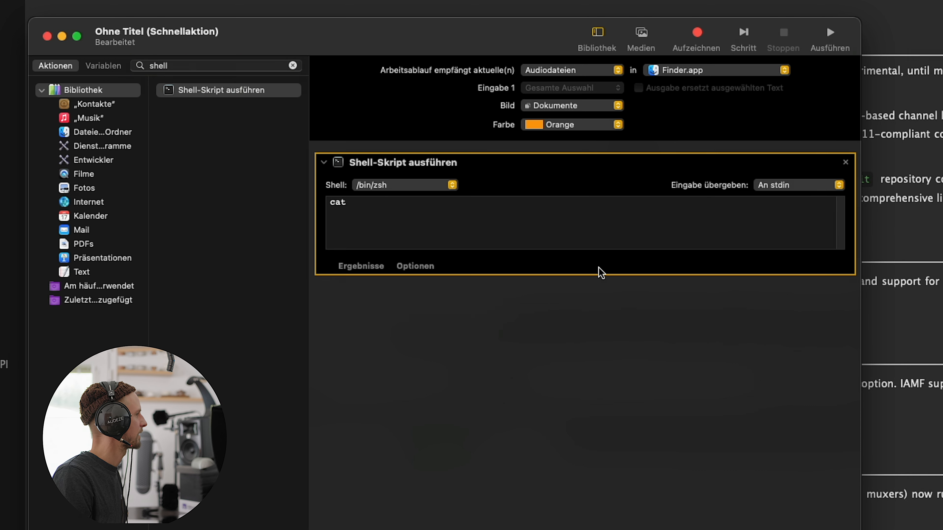
pyautogui.click(601, 279)
pyautogui.moveTo(602, 271); pyautogui.dragTo(684, 527)
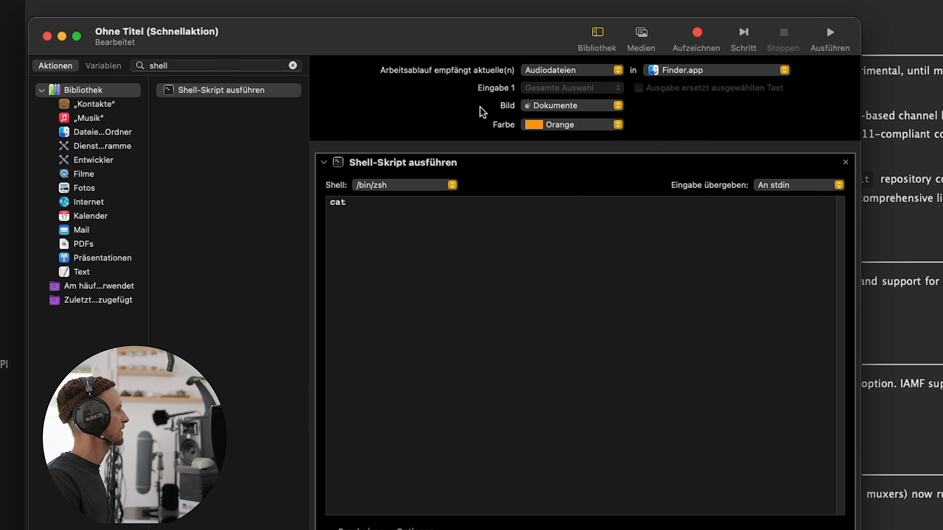
pyautogui.moveTo(422, 49); pyautogui.dragTo(514, 66)
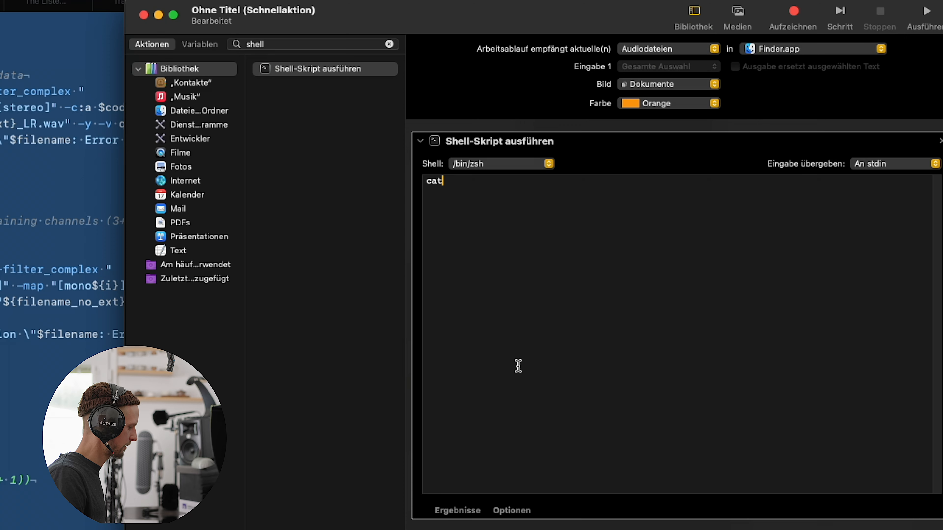
# Step: Paste the copied channel-splitting script into the shell script action and save the quick action as "mixpre_Splitter_Custo"
pyautogui.press('super+v')
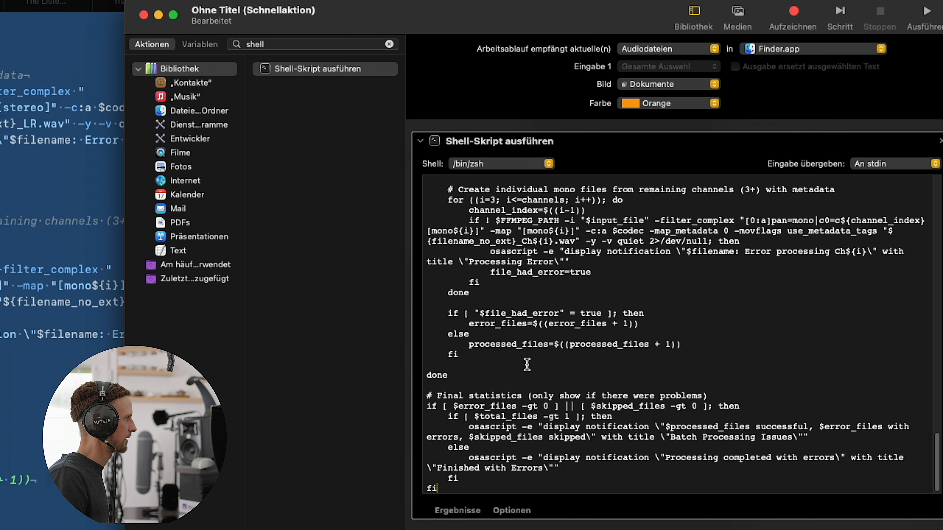
pyautogui.press('super+s')
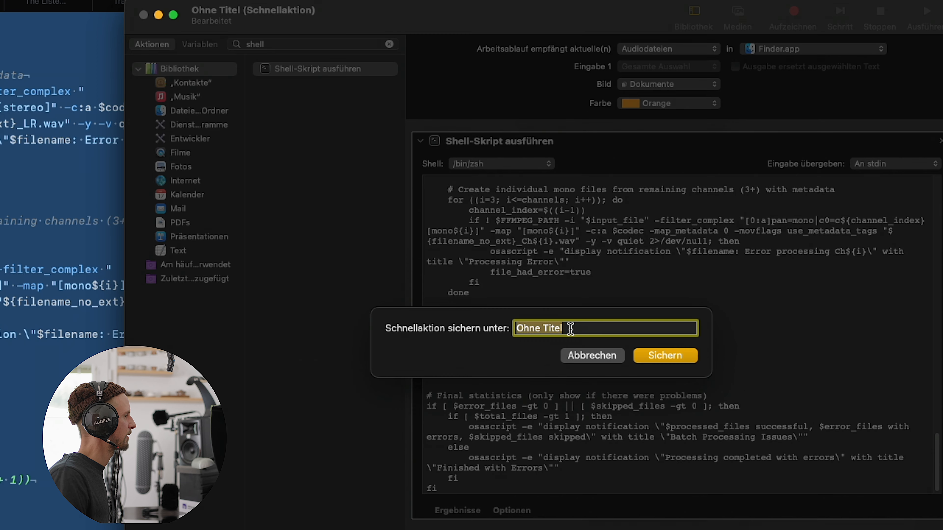
pyautogui.write('mi')
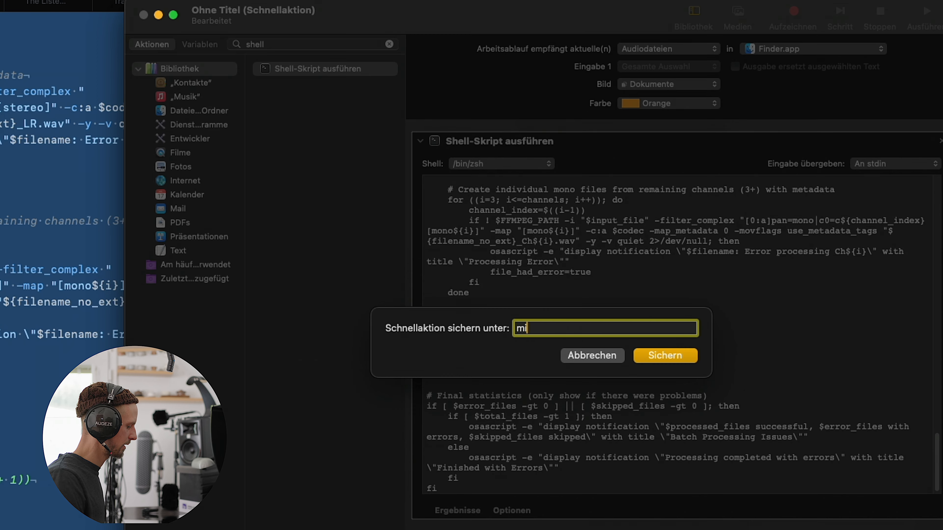
pyautogui.write('xpre_Split')
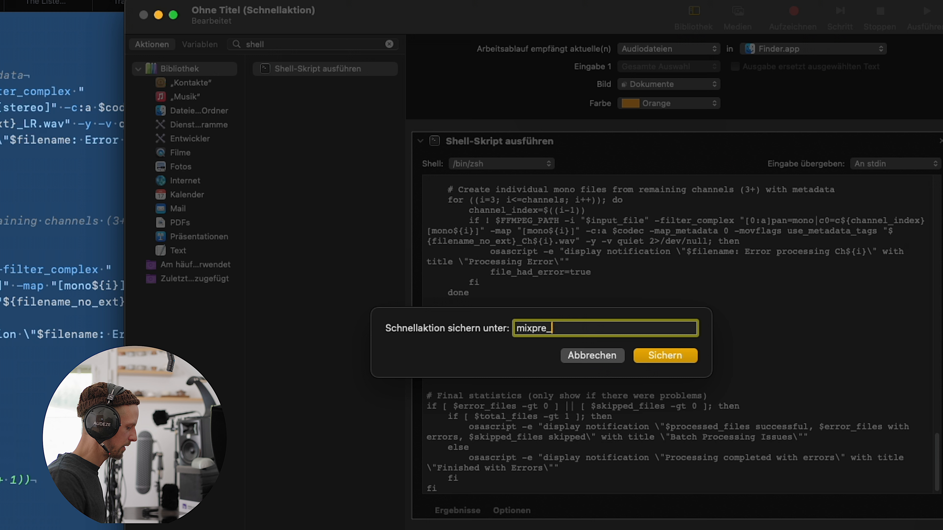
pyautogui.write('ter_Custo')
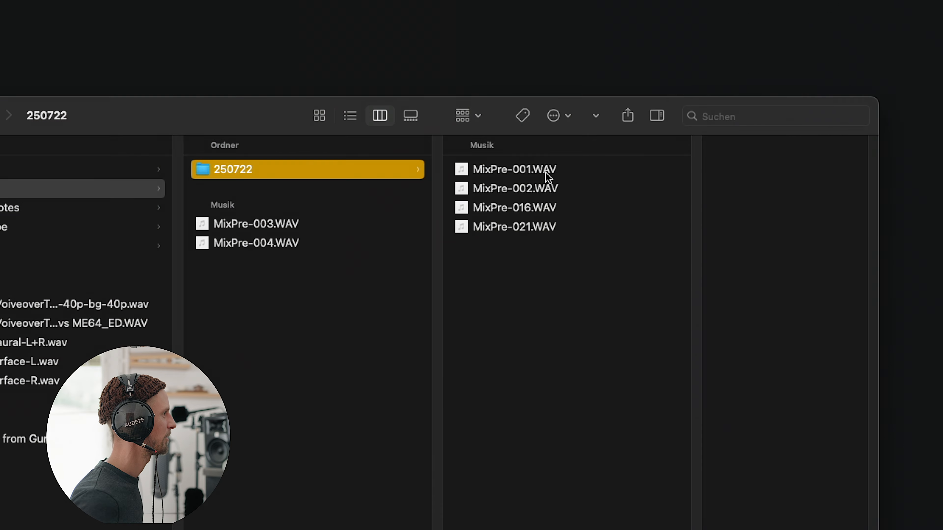
# Step: Check the audio channel information of MixPre-001, MixPre-002, MixPre-016 and MixPre-021 in the 250722 folder in Finder
pyautogui.click(542, 169)
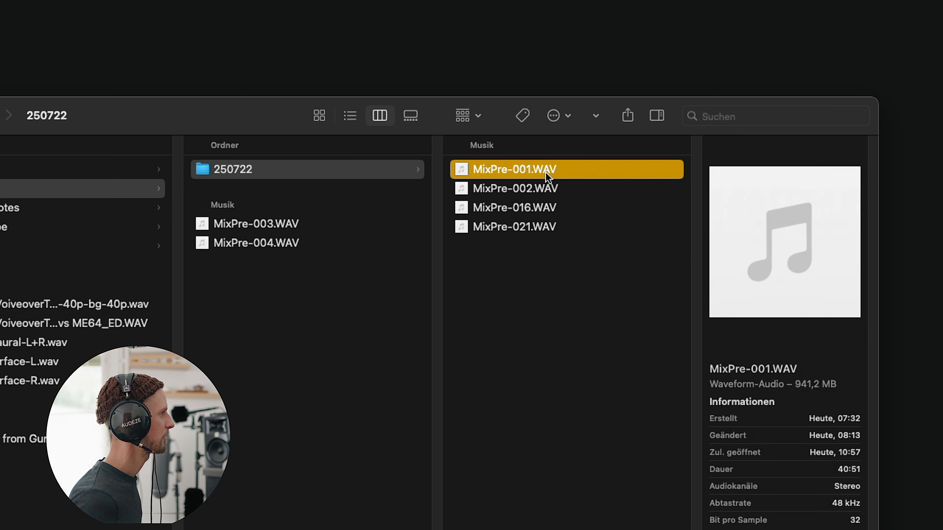
pyautogui.click(536, 188)
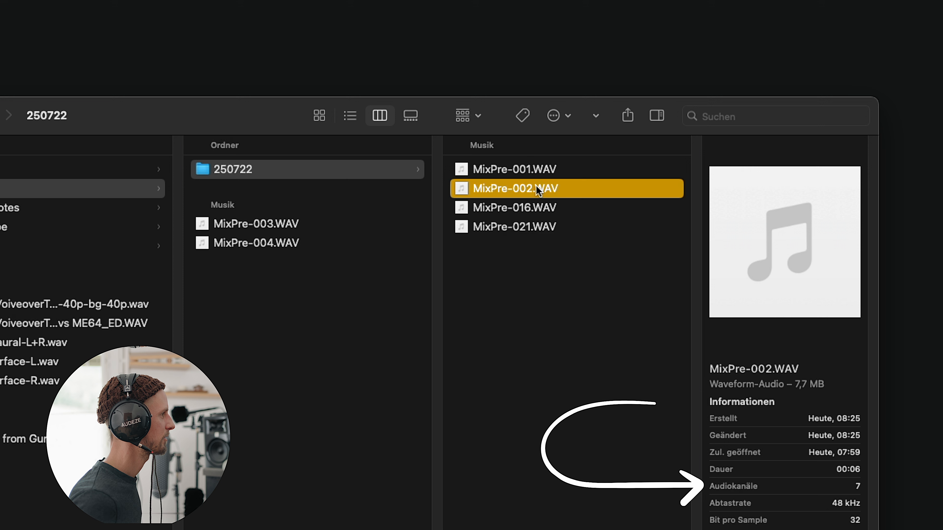
pyautogui.click(547, 211)
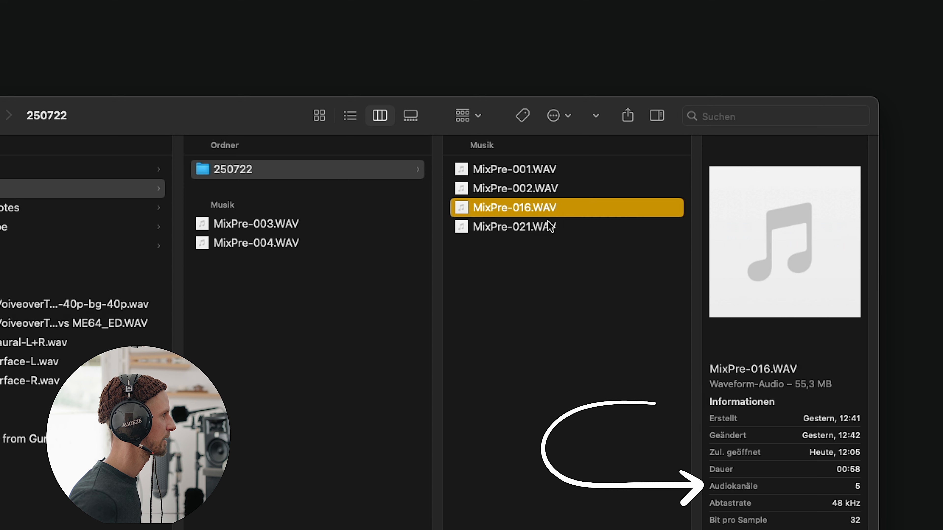
pyautogui.click(549, 221)
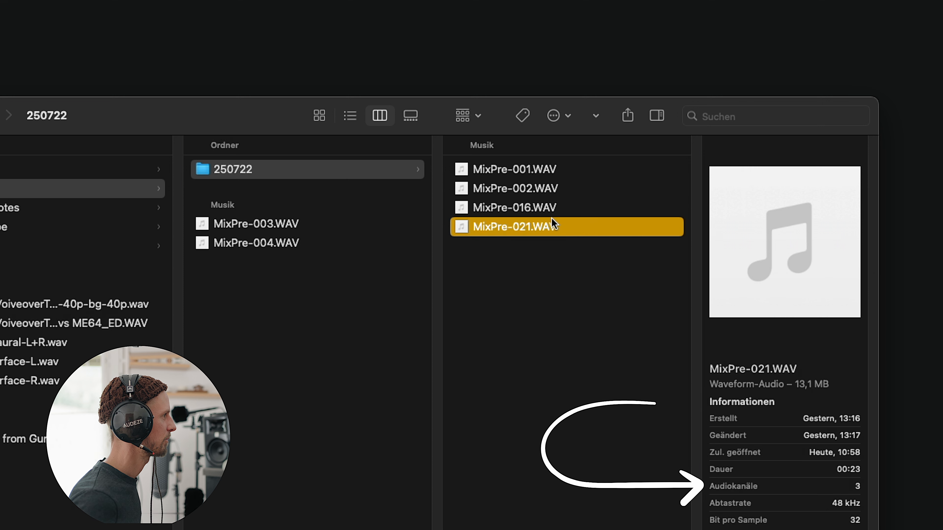
# Step: Run the MixPre-Splitter-Custom quick action on MixPre-021.WAV with the channel pattern Mono
pyautogui.rightClick(542, 229)
pyautogui.moveTo(665, 505)
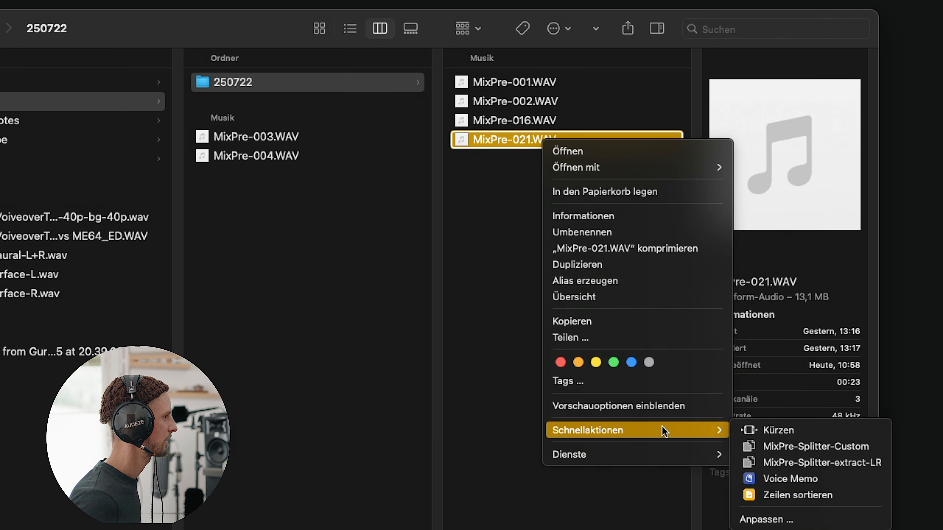
pyautogui.click(829, 447)
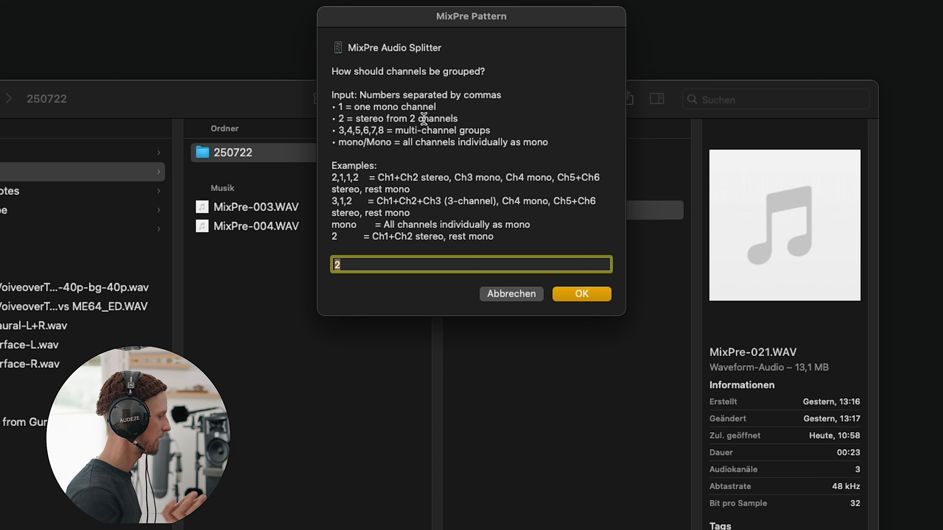
pyautogui.write('Mono')
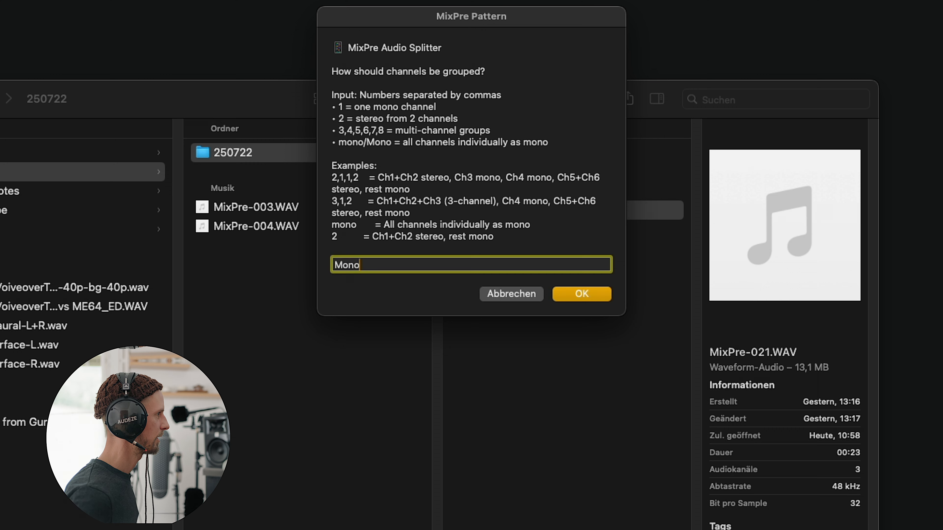
pyautogui.press('Return')
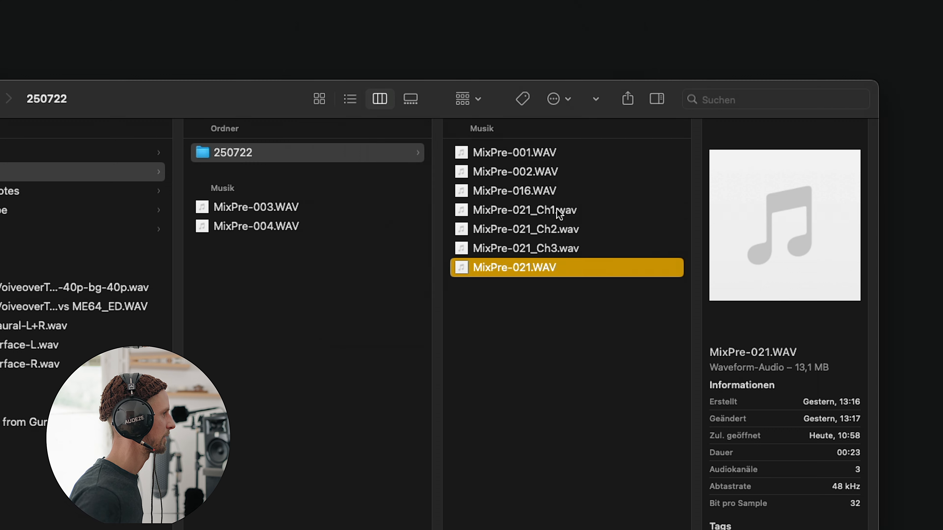
# Step: Move the split files MixPre-021_Ch1.wav, MixPre-021_Ch2.wav and MixPre-021_Ch3.wav to the trash
pyautogui.click(555, 209)
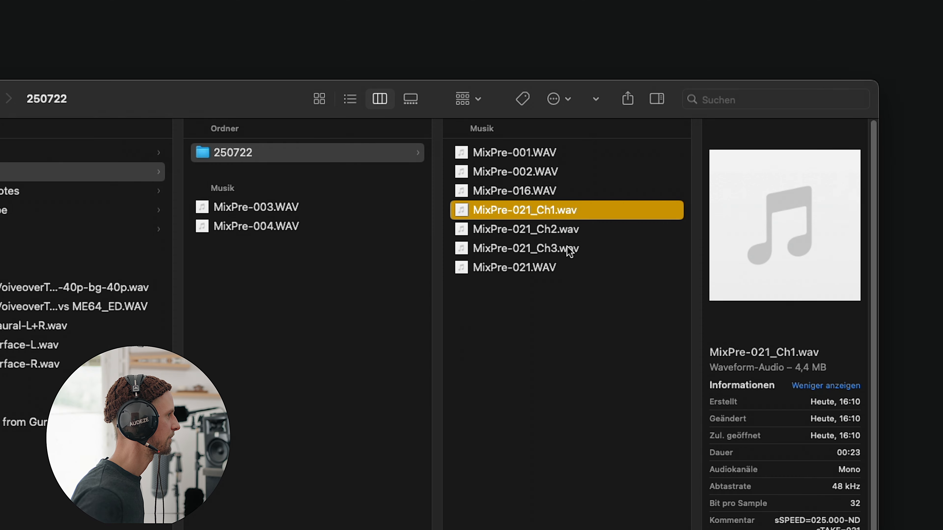
pyautogui.keyDown('shift'); pyautogui.click(567, 247); pyautogui.keyUp('shift')
pyautogui.press('super+BackSpace')
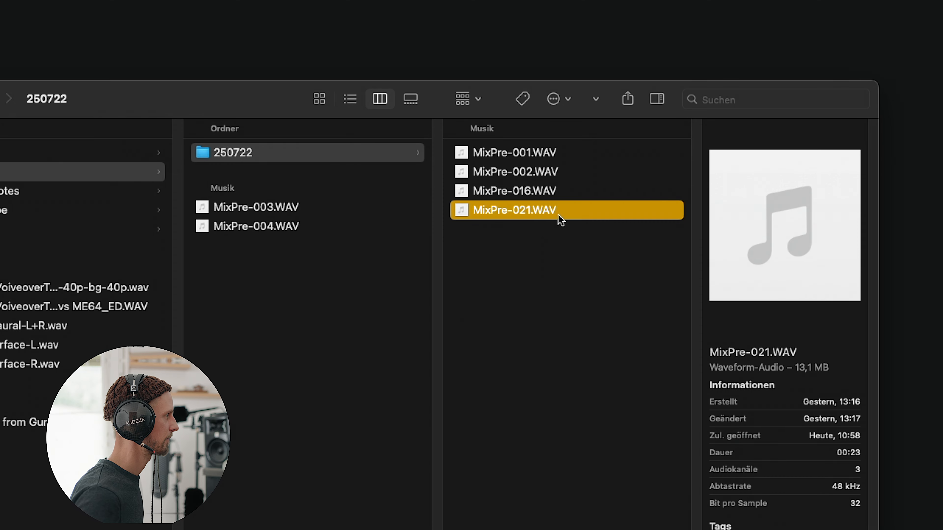
# Step: Run the MixPre-Splitter-Custom quick action on MixPre-016.WAV with the channel pattern 2,1,1,1
pyautogui.click(549, 191)
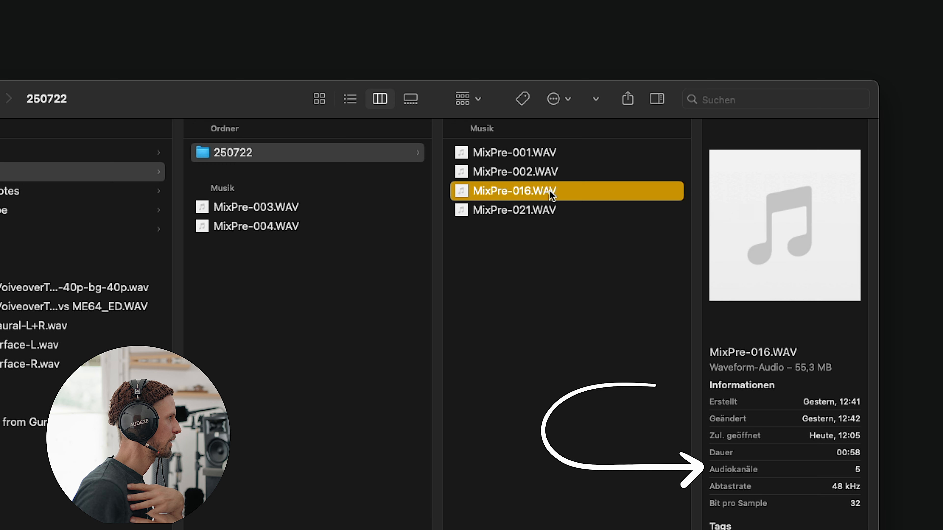
pyautogui.rightClick(550, 193)
pyautogui.moveTo(707, 477)
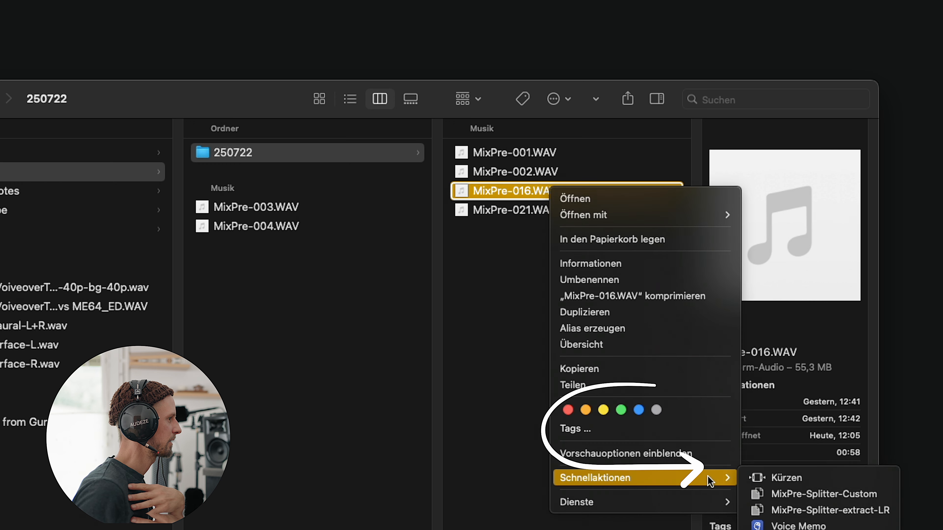
pyautogui.click(821, 495)
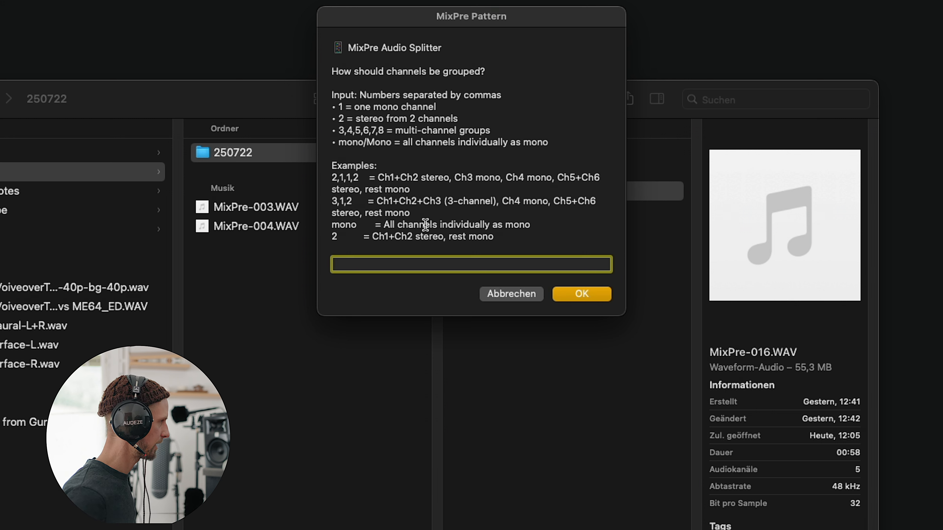
pyautogui.write('2')
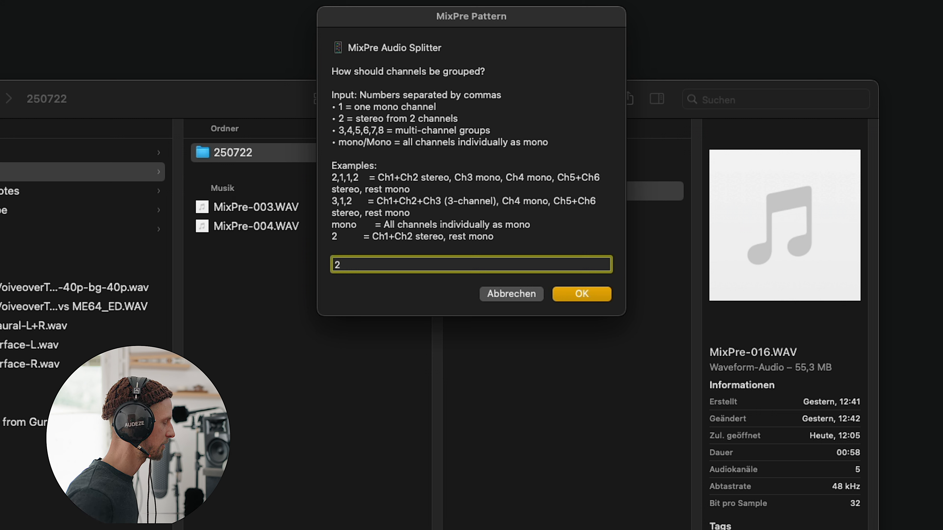
pyautogui.write(',1')
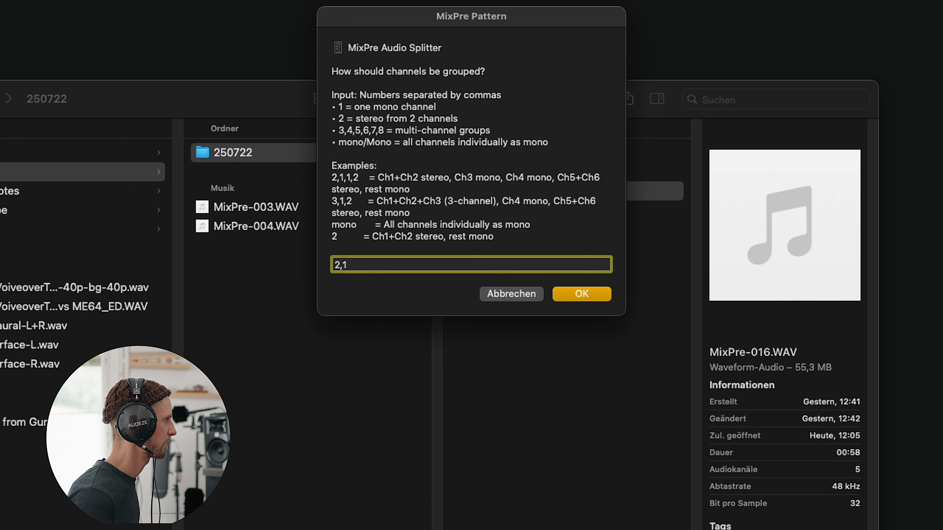
pyautogui.write(',1')
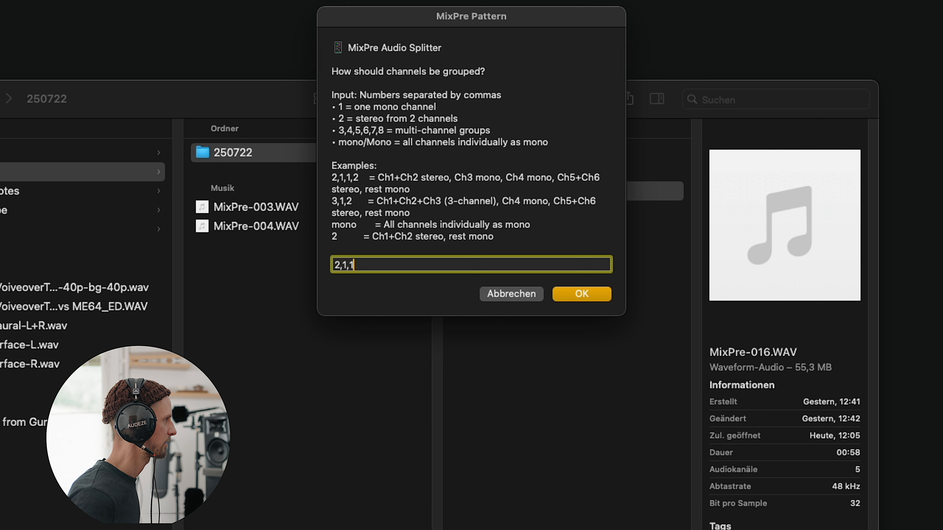
pyautogui.write(',1')
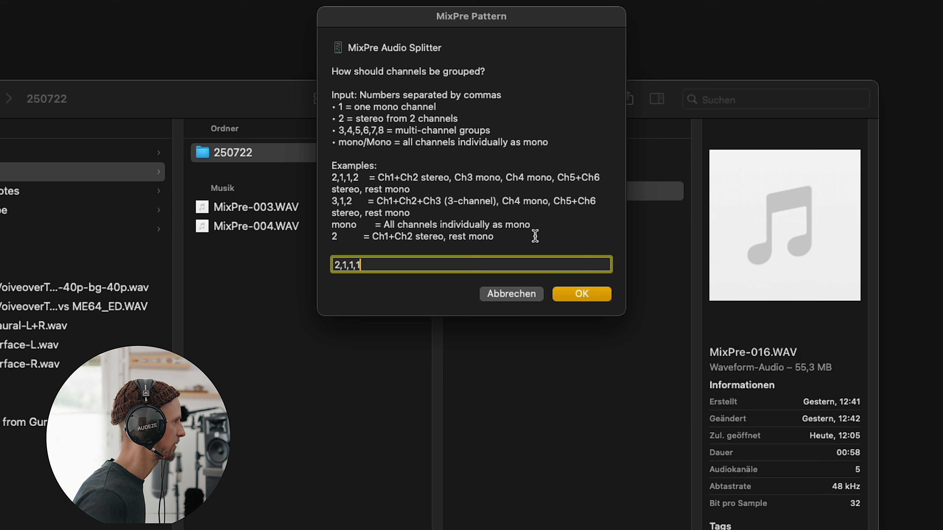
pyautogui.click(592, 296)
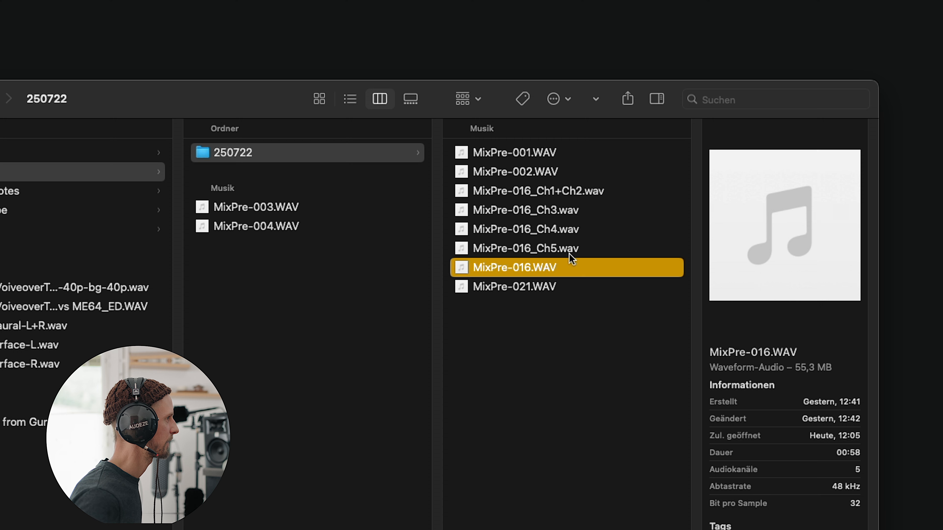
# Step: Open the split files MixPre-016_Ch1+Ch2.wav, MixPre-016_Ch3.wav and MixPre-016_Ch4.wav in iZotope RX to inspect their channels
pyautogui.click(553, 195)
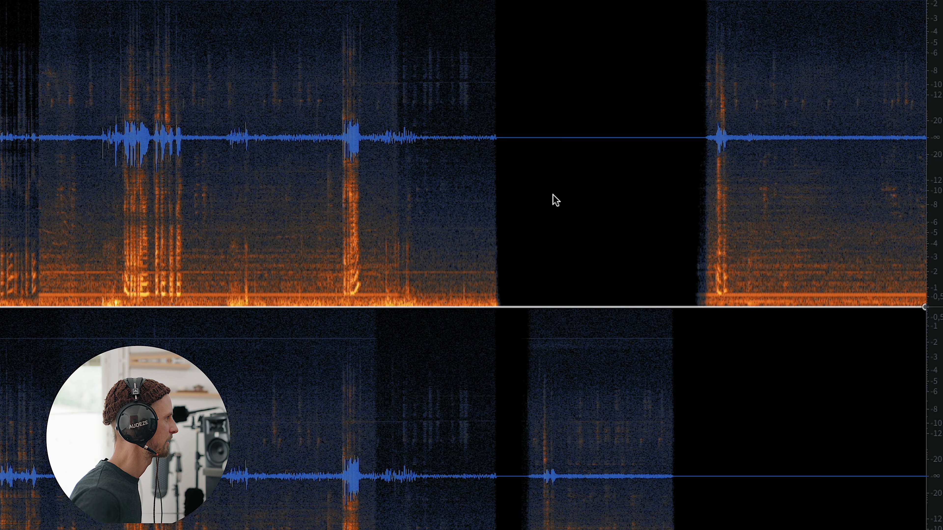
pyautogui.click(553, 210)
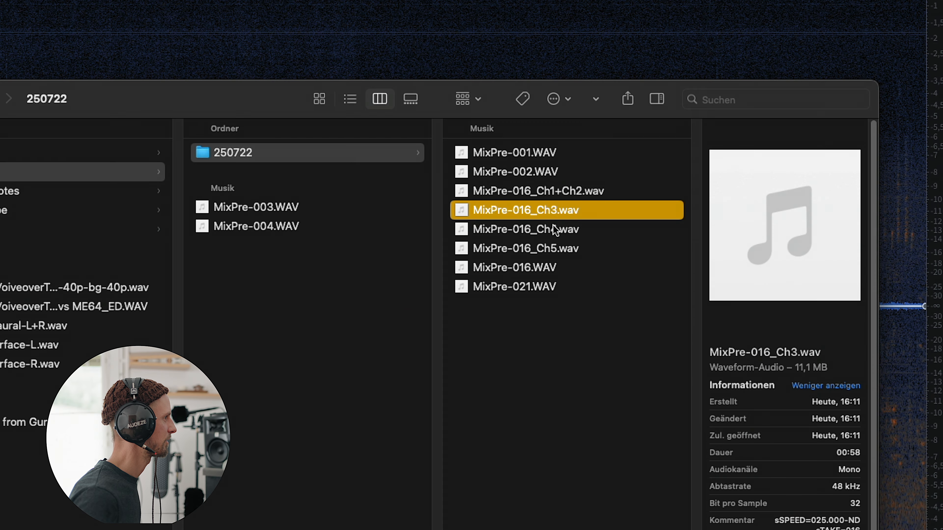
pyautogui.click(553, 229)
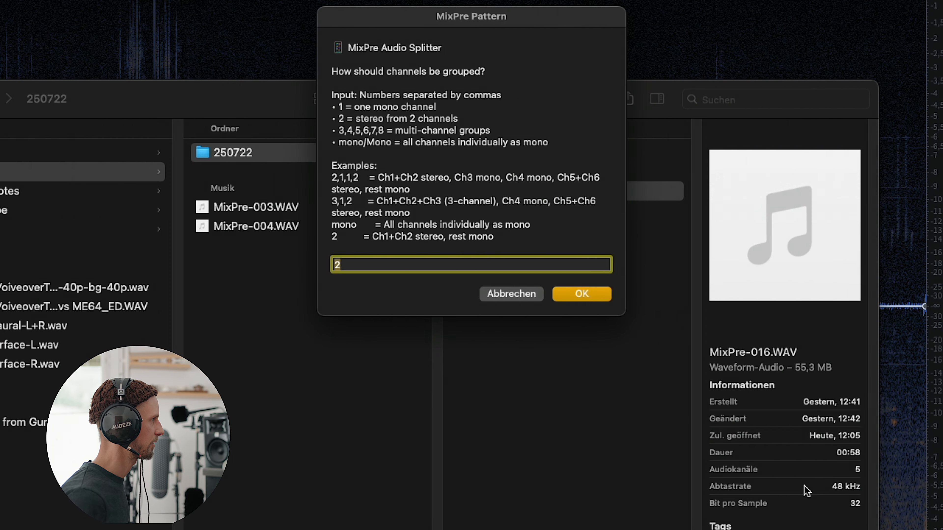
# Step: Run the MixPre-Splitter-Custom quick action on all four WAV files in the 250722 folder together, with the channel pattern 2
pyautogui.click(525, 294)
pyautogui.moveTo(535, 266); pyautogui.dragTo(533, 109)
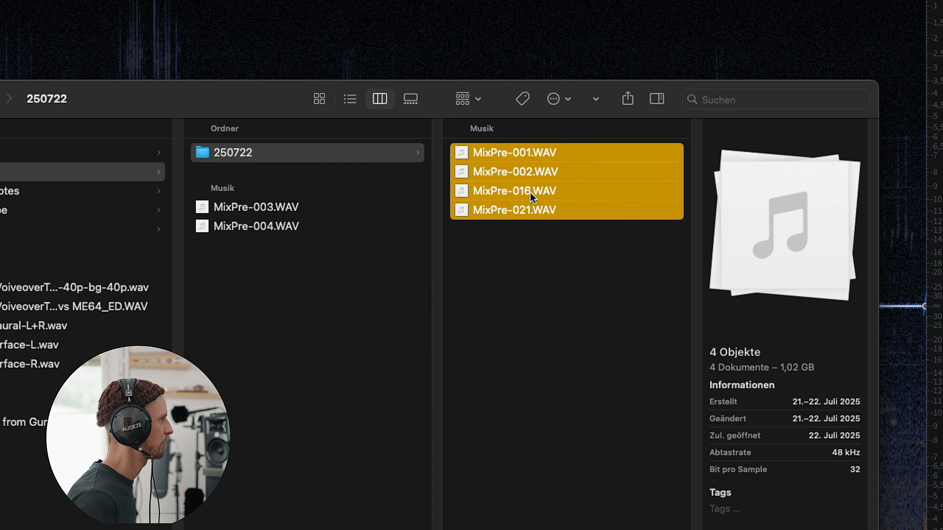
pyautogui.rightClick(527, 183)
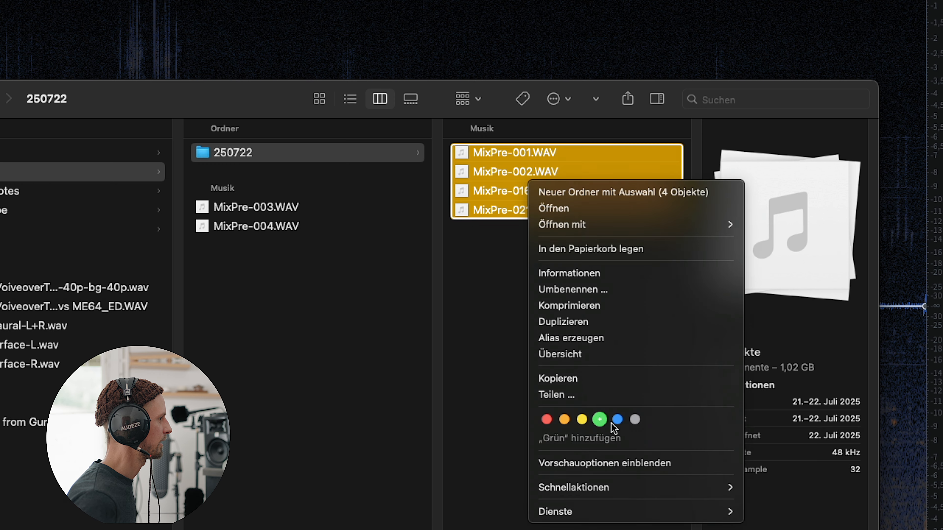
pyautogui.moveTo(660, 487)
pyautogui.click(819, 493)
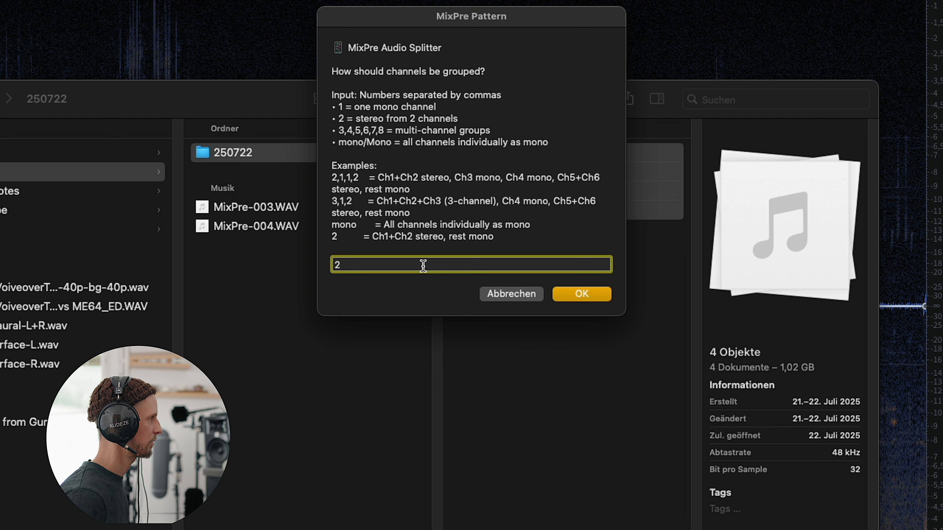
pyautogui.press('BackSpace')
pyautogui.write('2,')
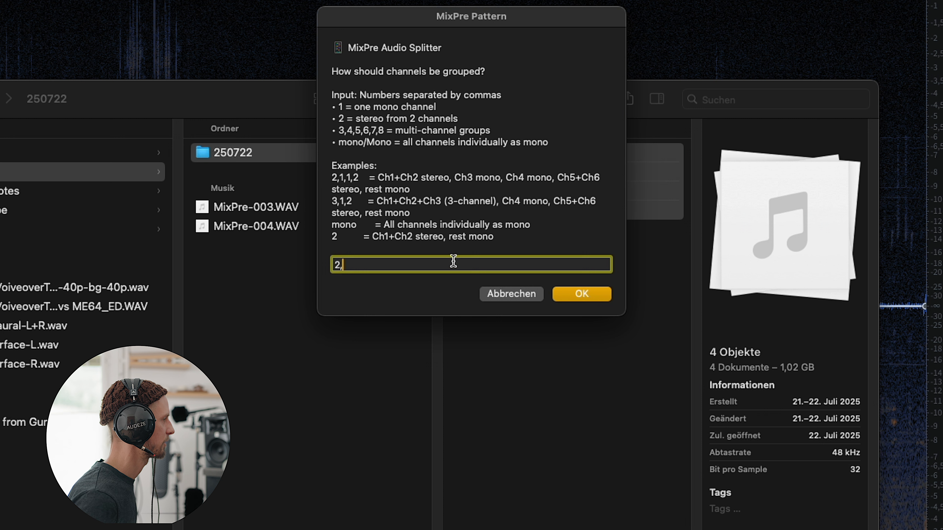
pyautogui.press('BackSpace')
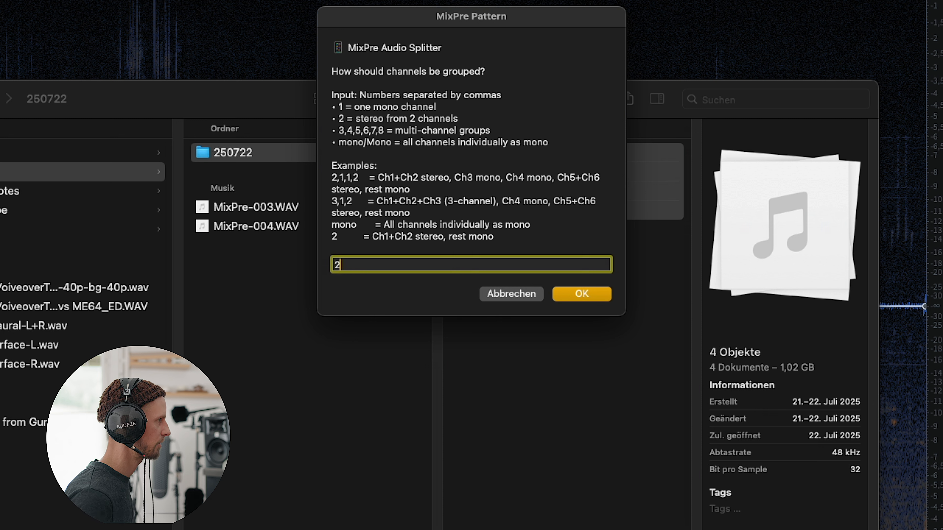
pyautogui.click(581, 294)
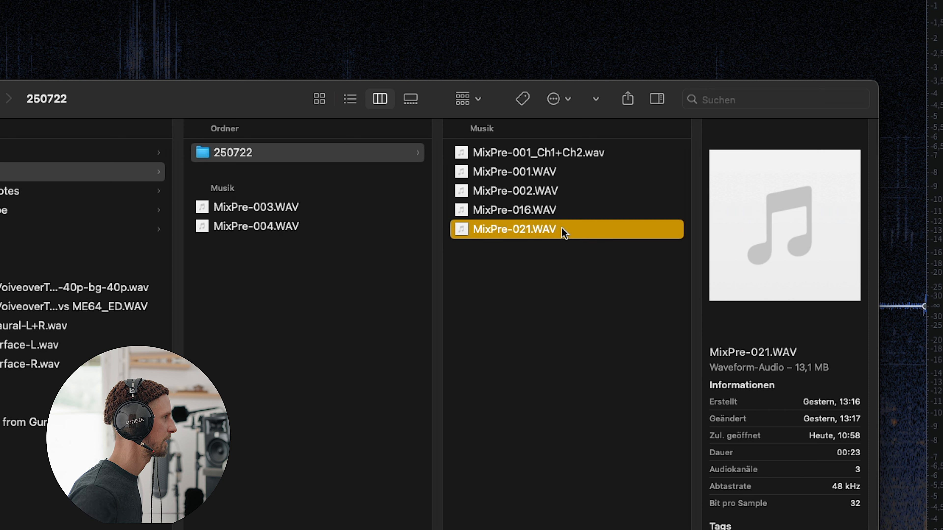
# Step: Run the MixPre-Splitter-extract-LR quick action on MixPre-021.WAV
pyautogui.click(478, 327)
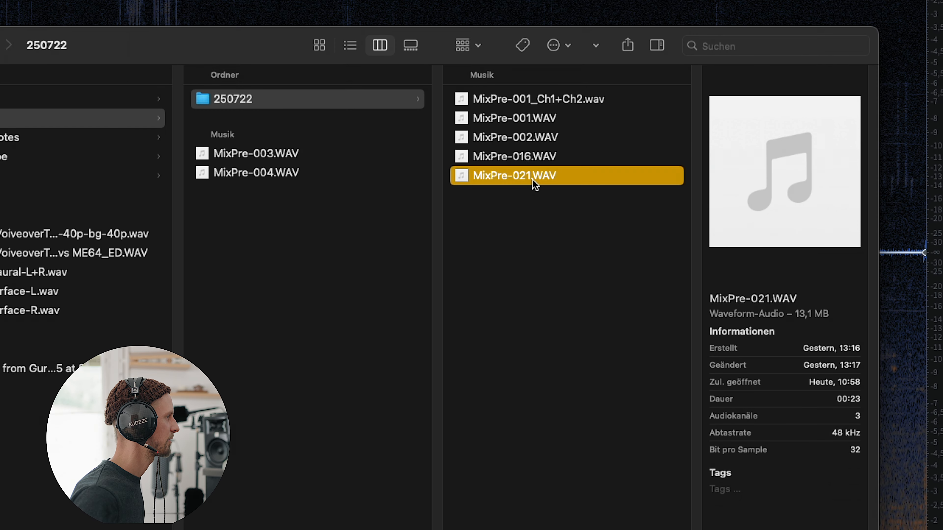
pyautogui.rightClick(533, 181)
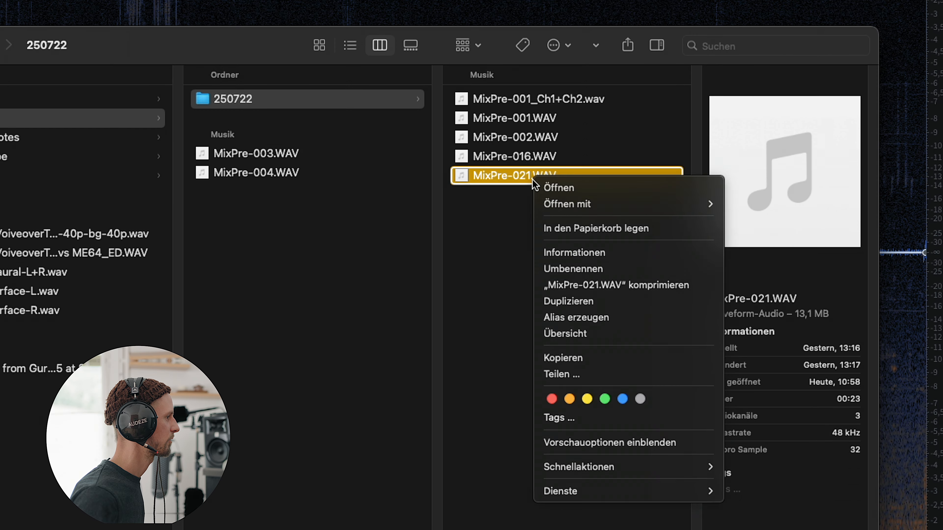
pyautogui.moveTo(666, 469)
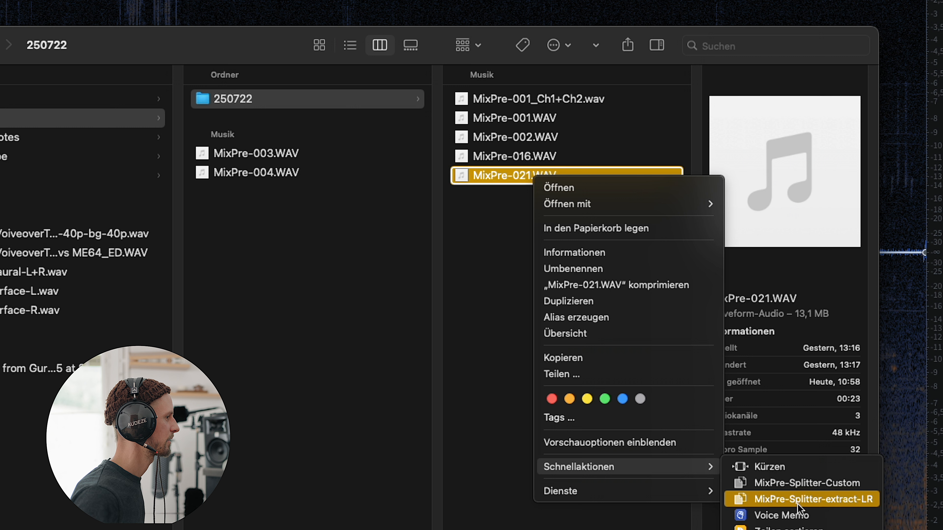
pyautogui.click(828, 502)
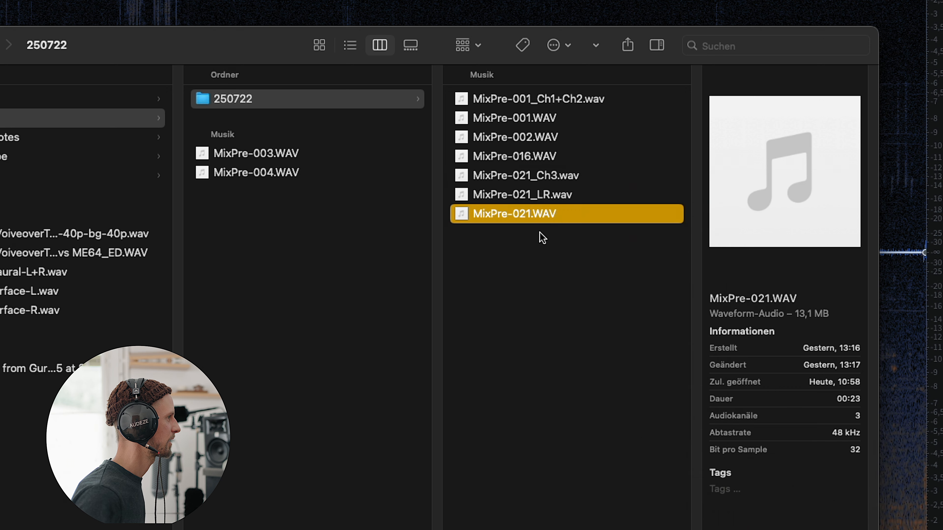
# Step: Check the channel information of MixPre-021_LR.wav and MixPre-021_Ch3.wav, and move both files to the trash
pyautogui.click(552, 198)
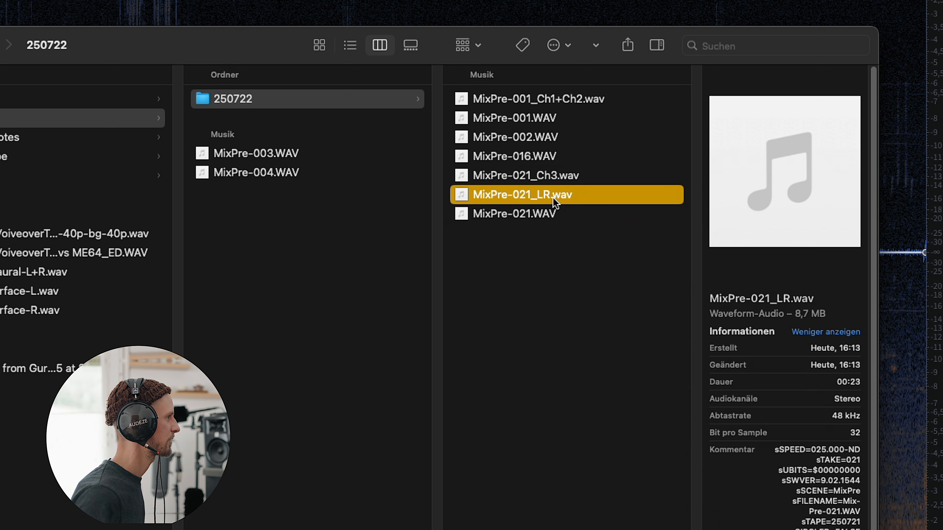
pyautogui.click(563, 177)
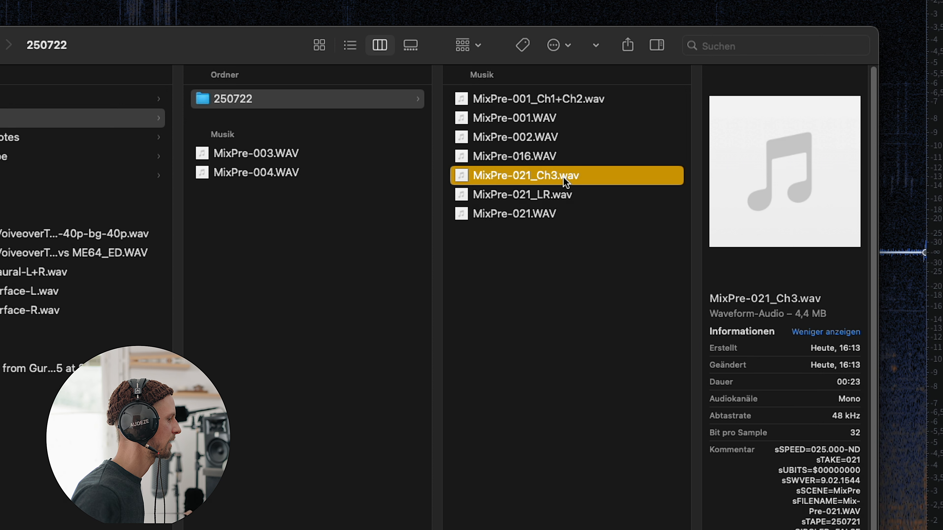
pyautogui.hotkey('shift', 'Down')
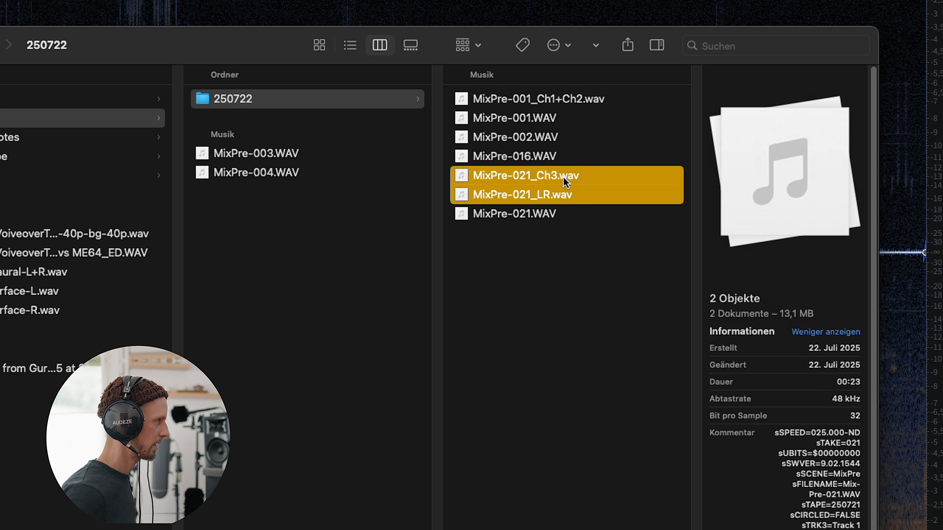
pyautogui.press('super+BackSpace')
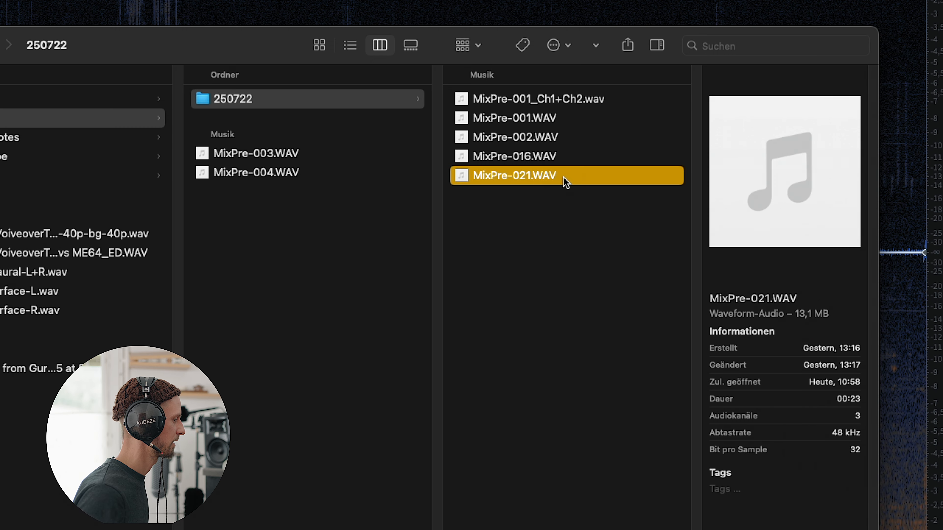
pyautogui.rightClick(566, 180)
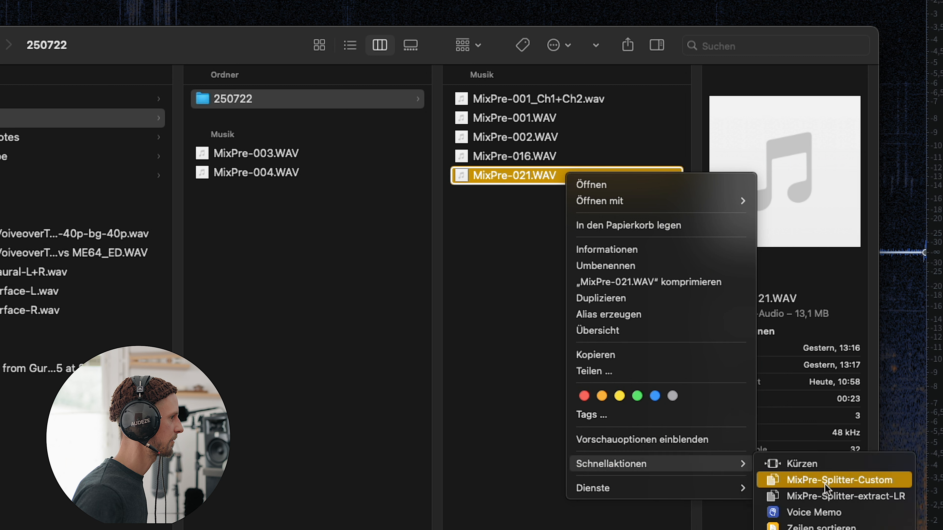
pyautogui.click(538, 316)
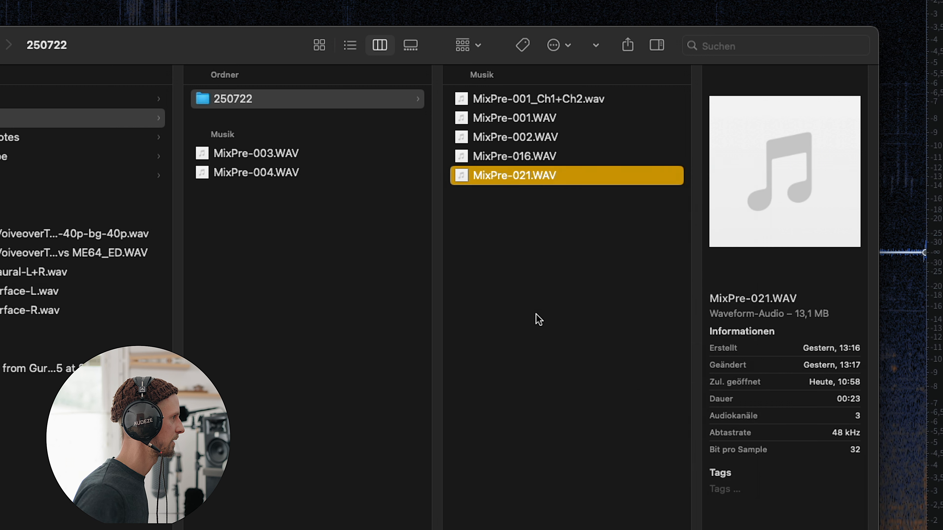
pyautogui.click(536, 315)
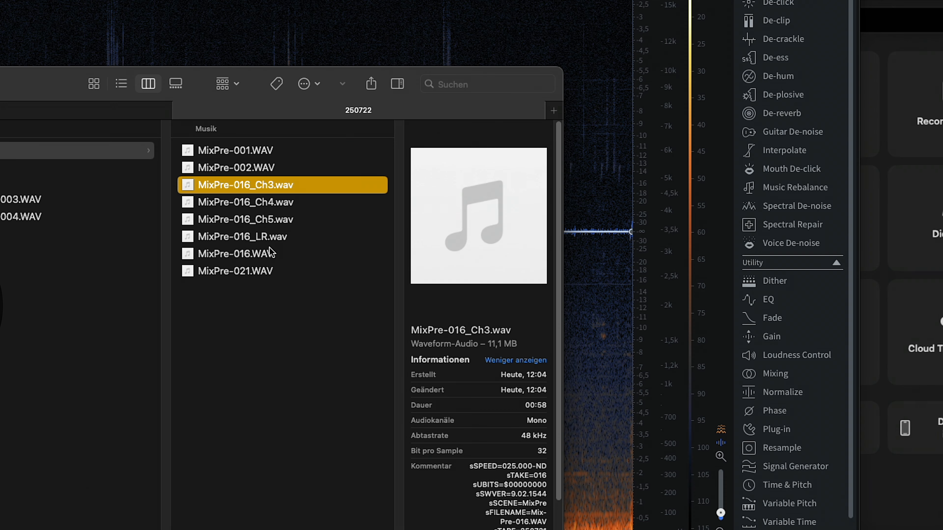
# Step: Compare the metadata of MixPre-016.WAV and MixPre-016_LR.wav in MediaInfo's tree view
pyautogui.rightClick(264, 256)
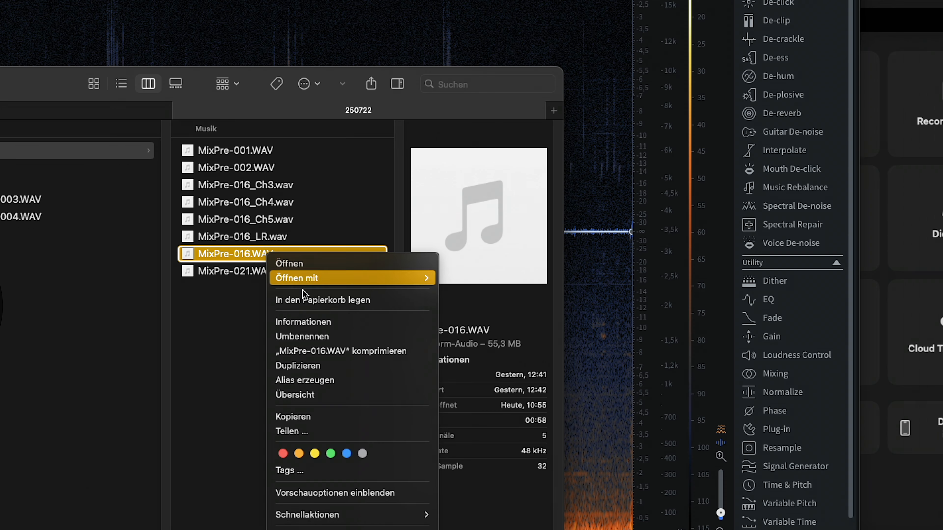
pyautogui.moveTo(383, 276)
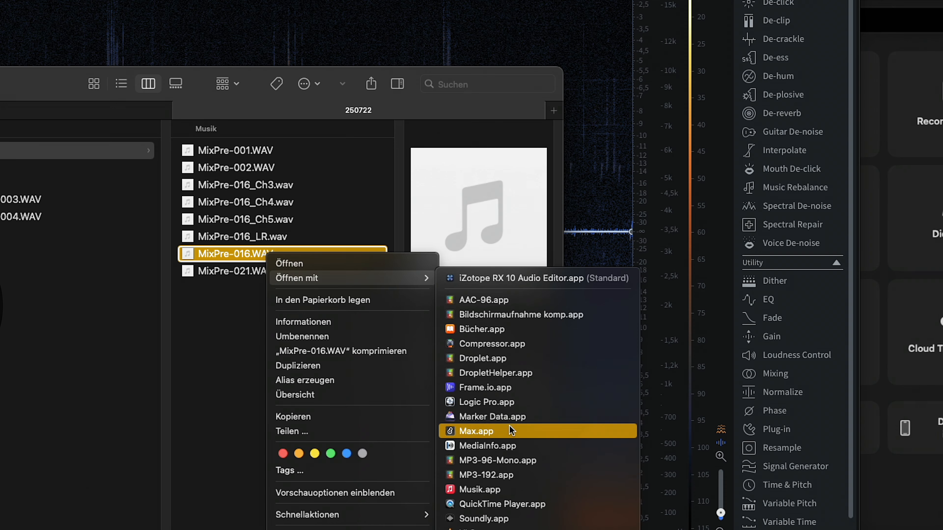
pyautogui.click(505, 445)
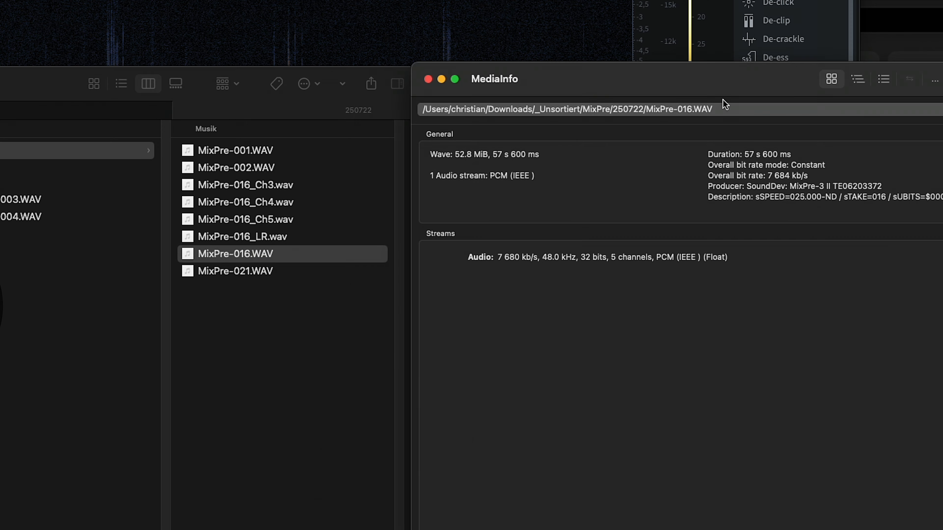
pyautogui.click(857, 79)
pyautogui.moveTo(738, 78); pyautogui.dragTo(701, 73)
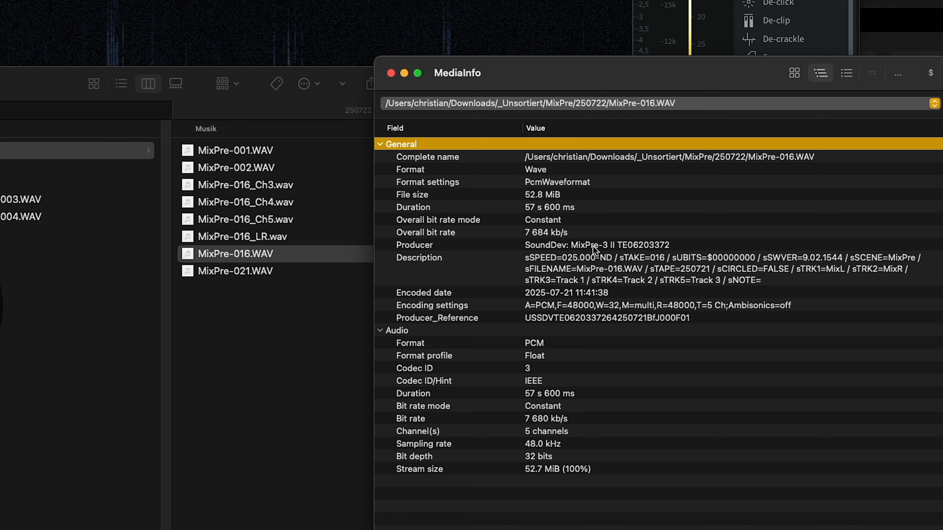
pyautogui.moveTo(267, 237); pyautogui.dragTo(530, 201)
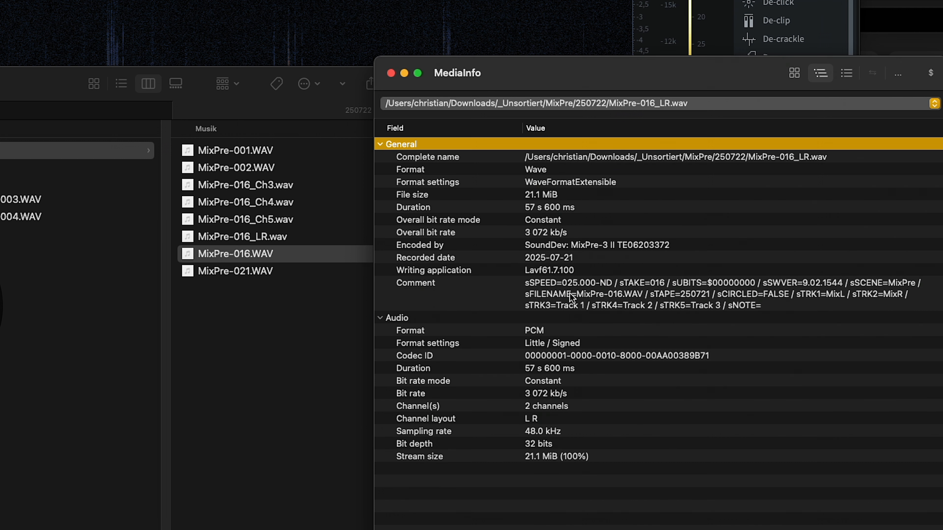